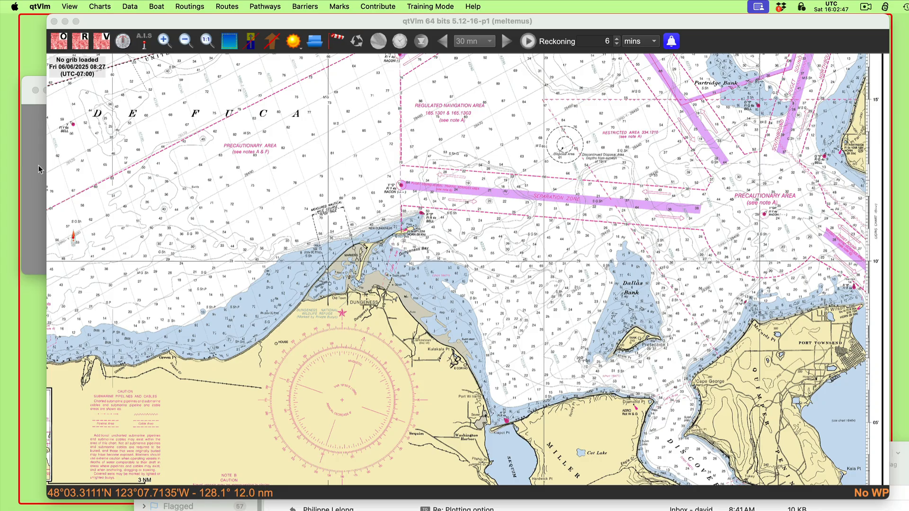
Step: Review running-fix problem 6-3 in 6-3 rfix.png and locate the areas it describes on the nautical chart
left_click(38, 166)
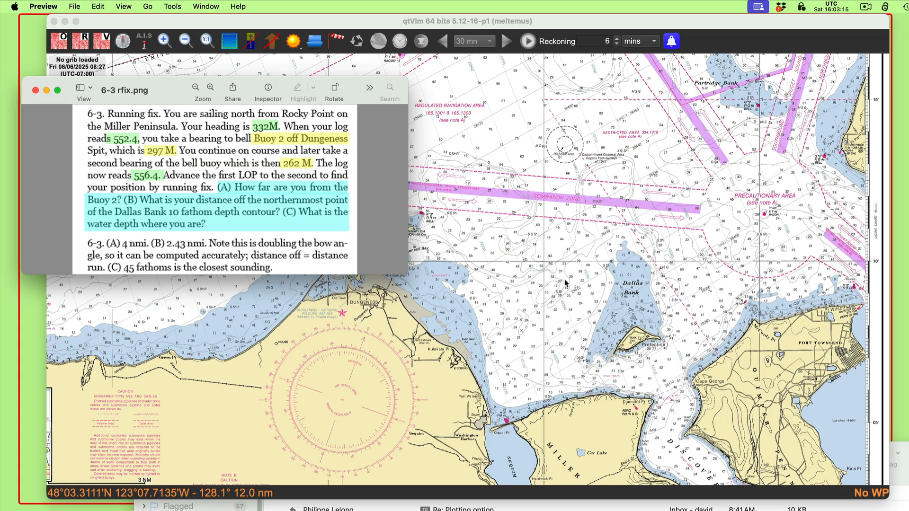
left_click(544, 279)
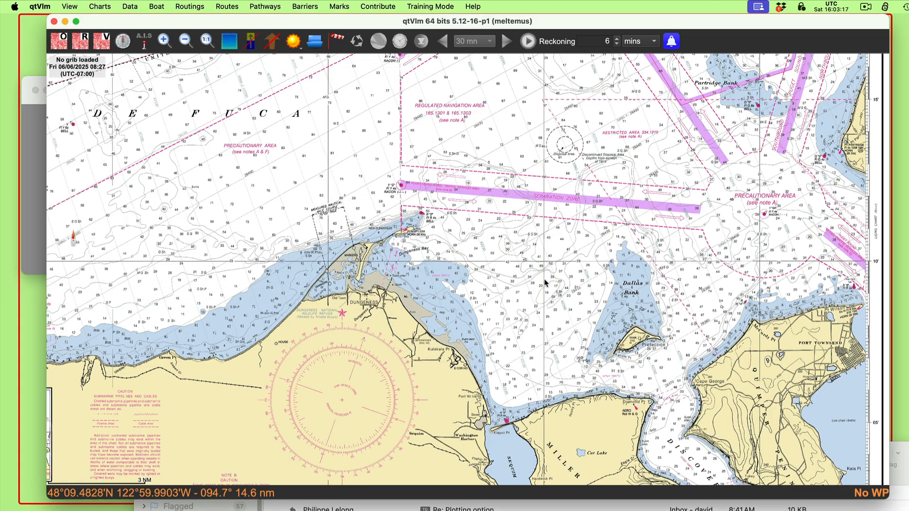
right_click(545, 283)
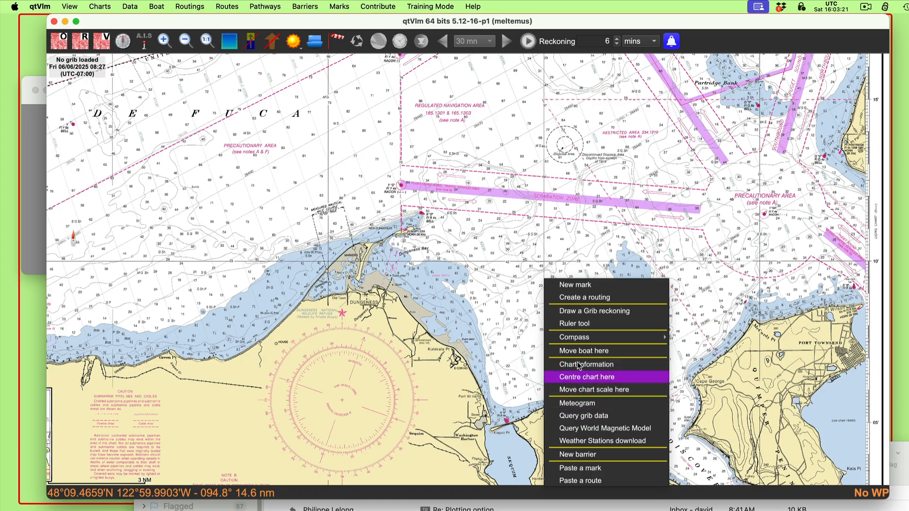
left_click(578, 325)
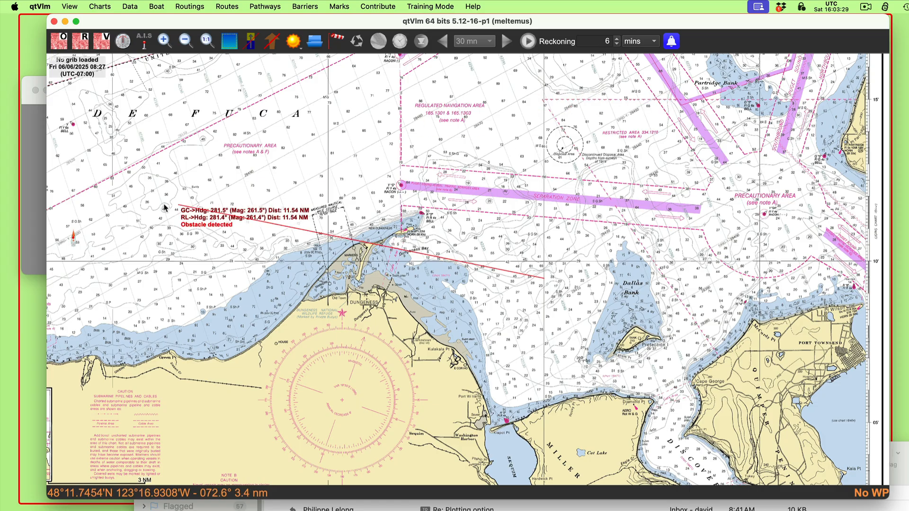
left_click(37, 149)
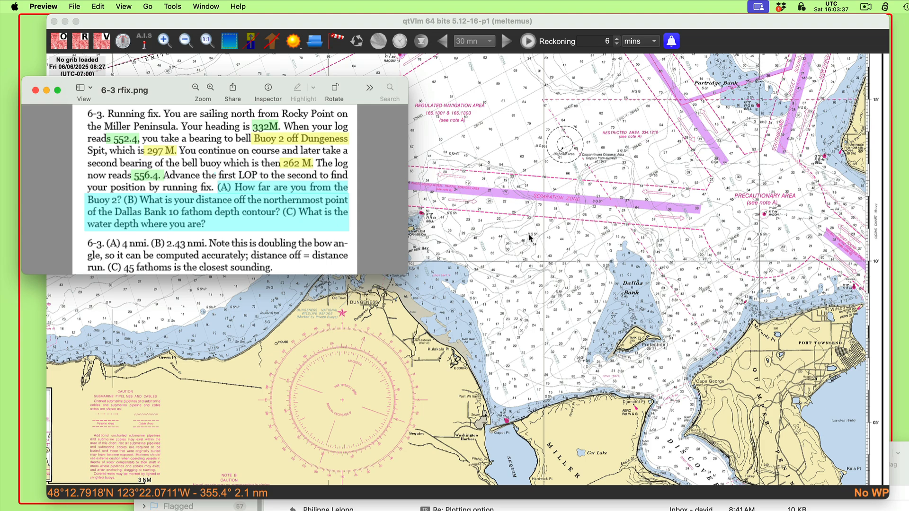
left_click(454, 209)
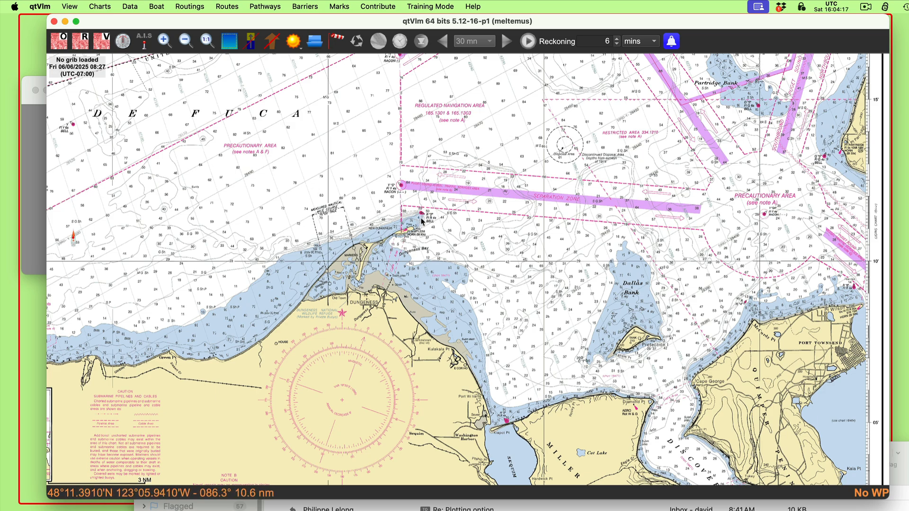
left_click(28, 181)
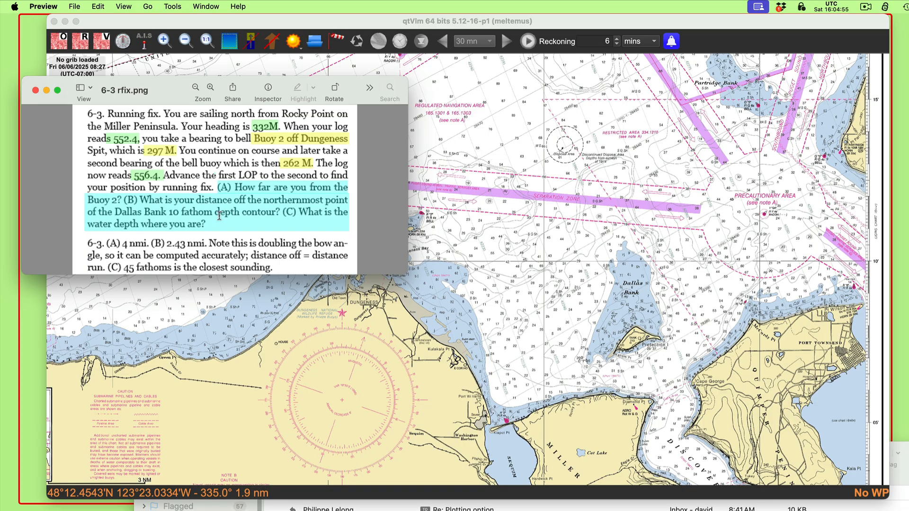
left_click(514, 235)
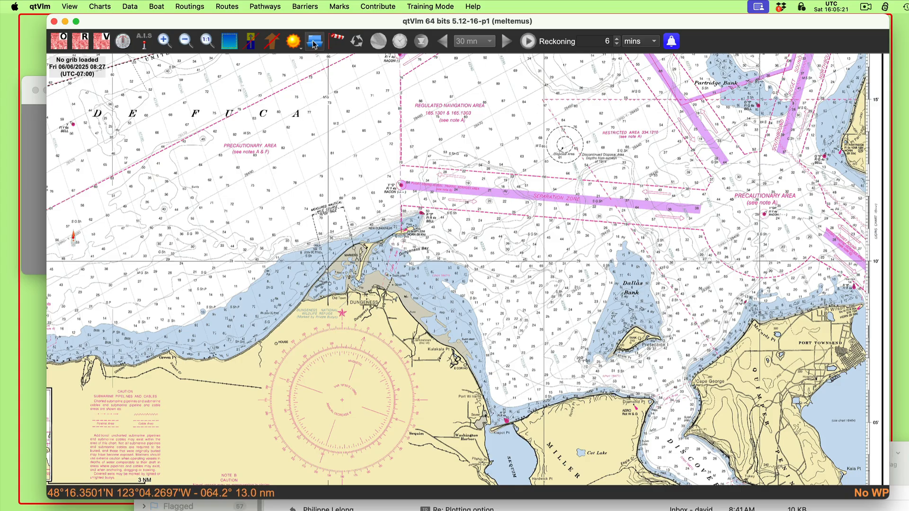
Step: Create a pathway named 552.4 that starts from its first mark
left_click(267, 7)
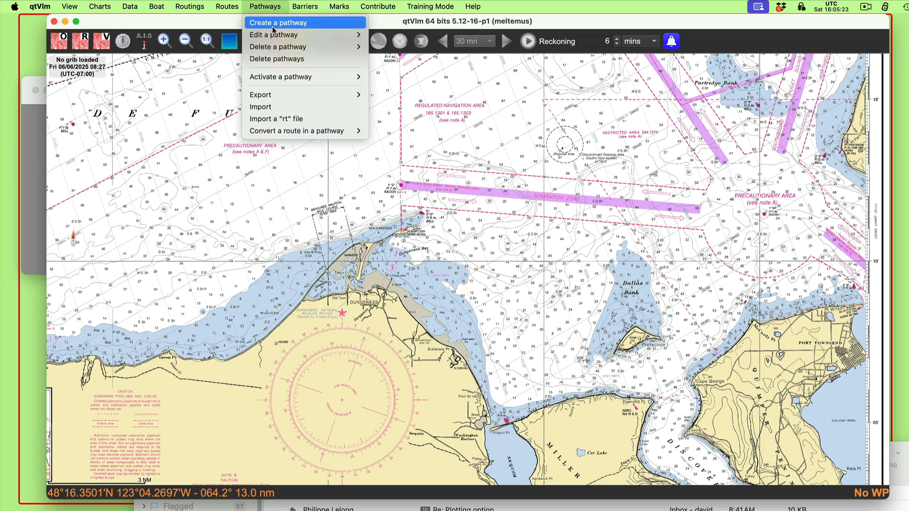
left_click(274, 23)
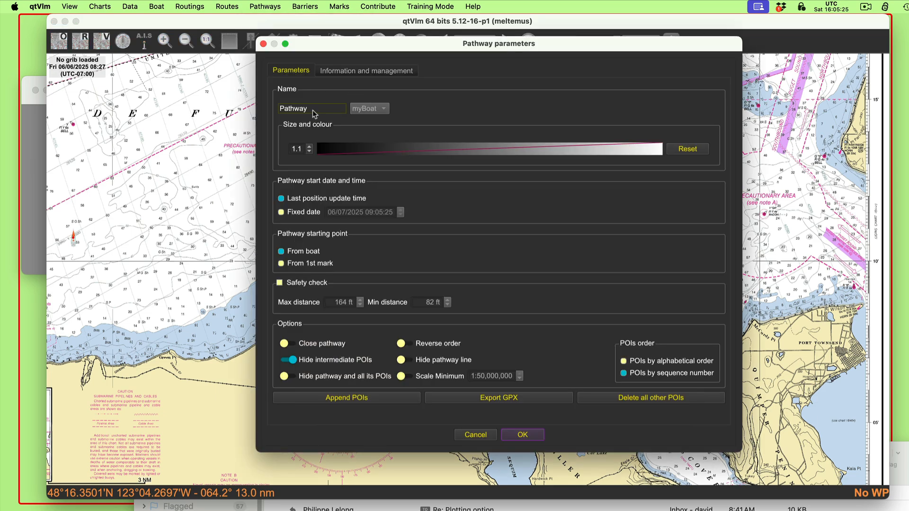
double_click(312, 110)
type("552.4")
left_click(294, 267)
Step: Append two POIs to pathway 552.4, one on bell buoy 2 off Dungeness and one in the open water east of it
left_click(341, 400)
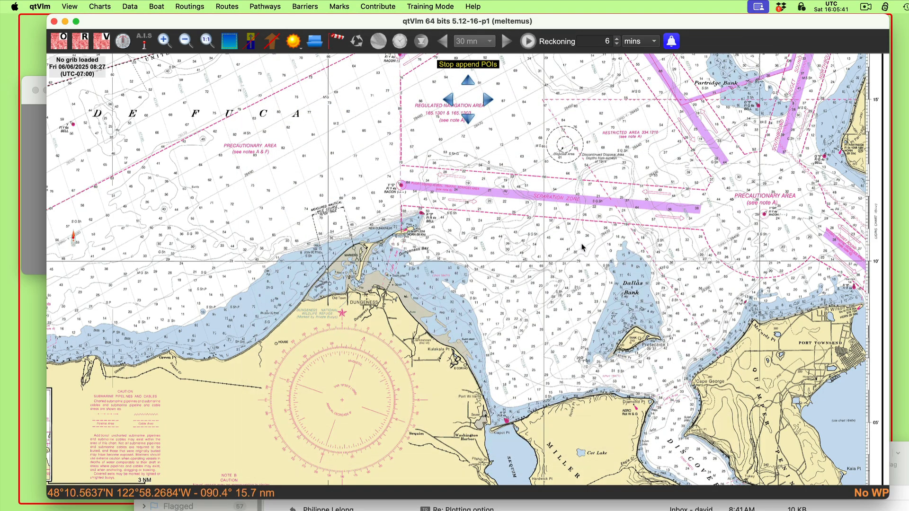
scroll(455, 250, "up", 2)
scroll(456, 250, "up", 1)
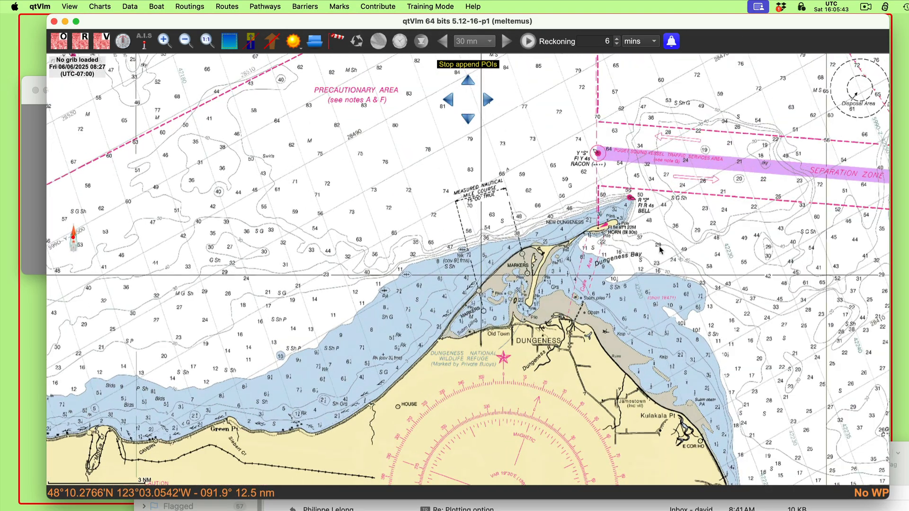
left_click(672, 245)
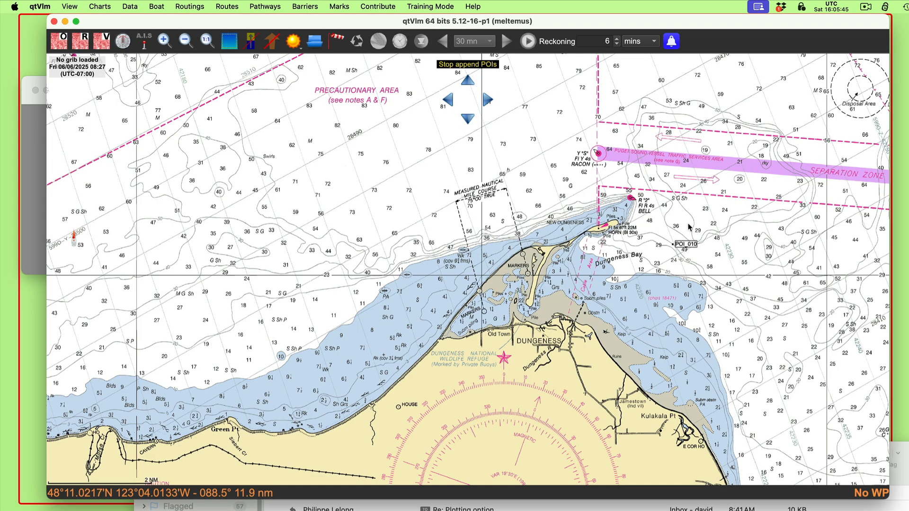
left_click_drag(685, 247, 642, 201)
left_click(831, 187)
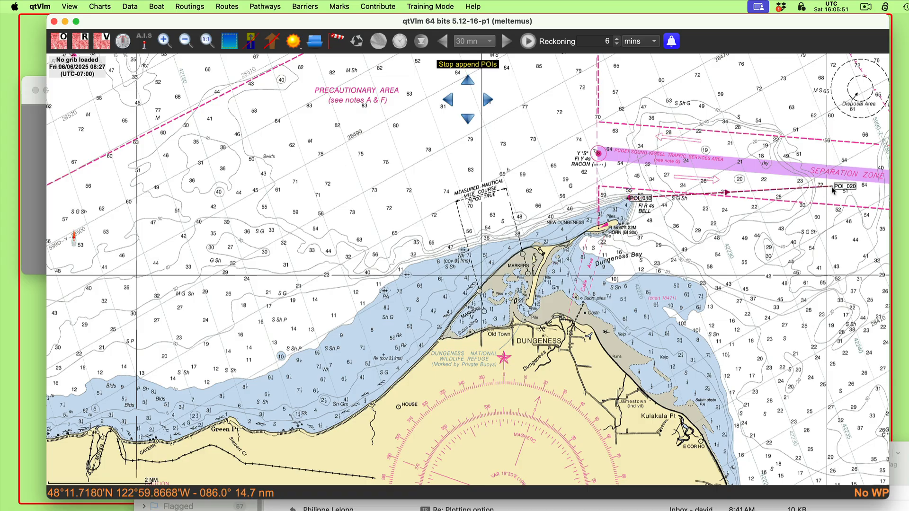
key("Escape")
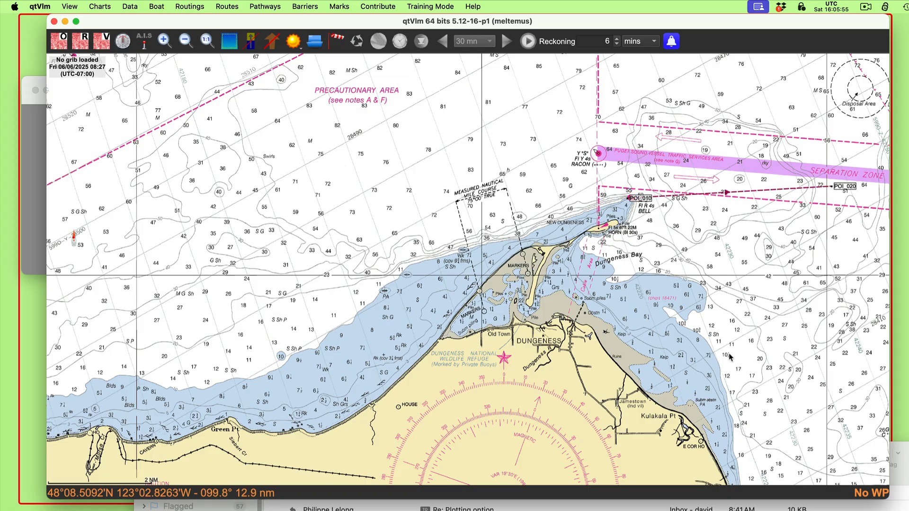
Step: Move the outer POI of pathway 552.4 southeast to the water just south of Protection Island
left_click_drag(730, 358, 540, 401)
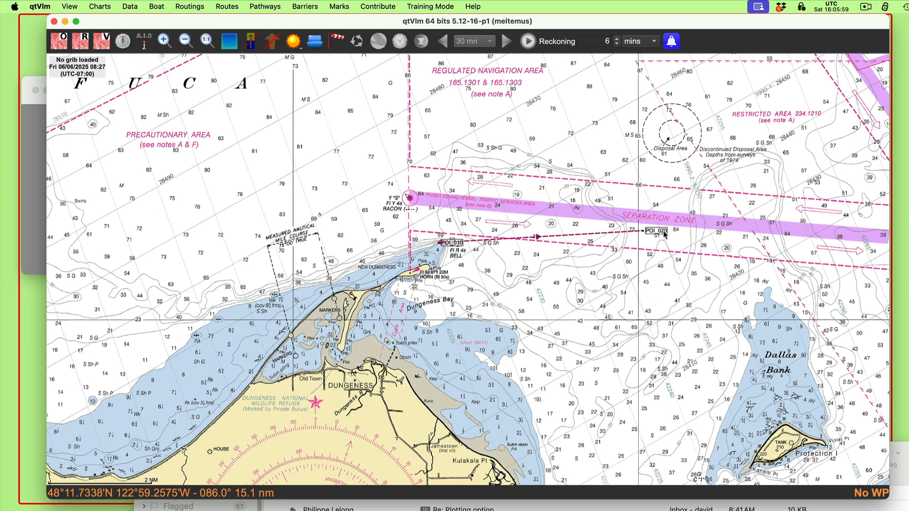
left_click_drag(665, 235, 762, 443)
scroll(723, 322, "down", 10)
scroll(723, 322, "right", 5)
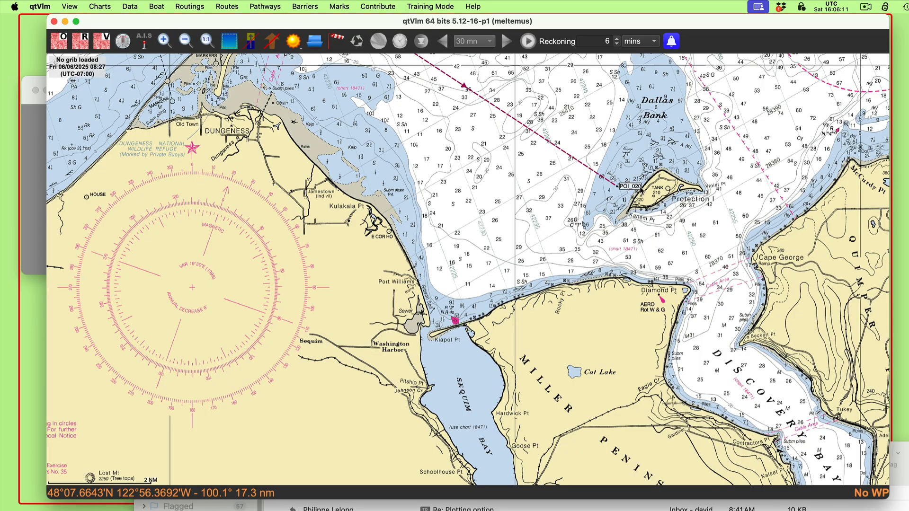
left_click_drag(641, 186, 695, 245)
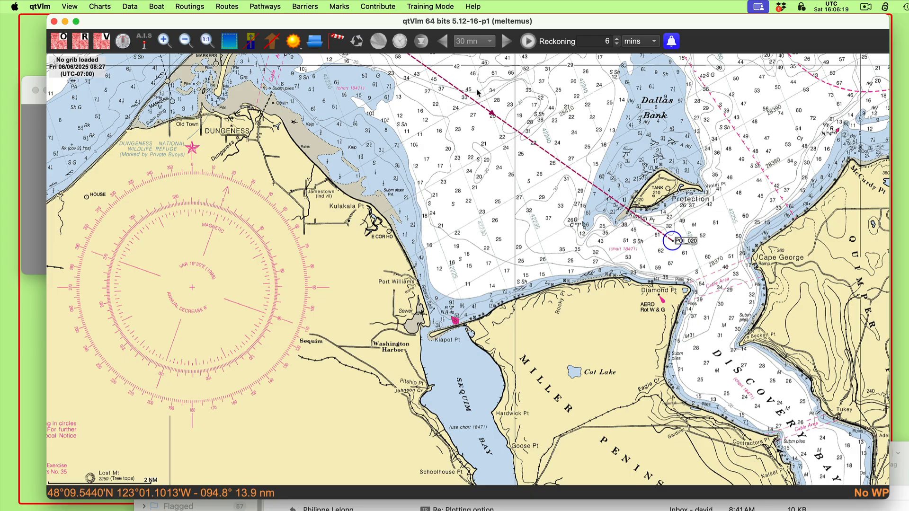
Step: Reverse the order of pathway 552.4 so that it runs toward buoy 2
right_click(509, 127)
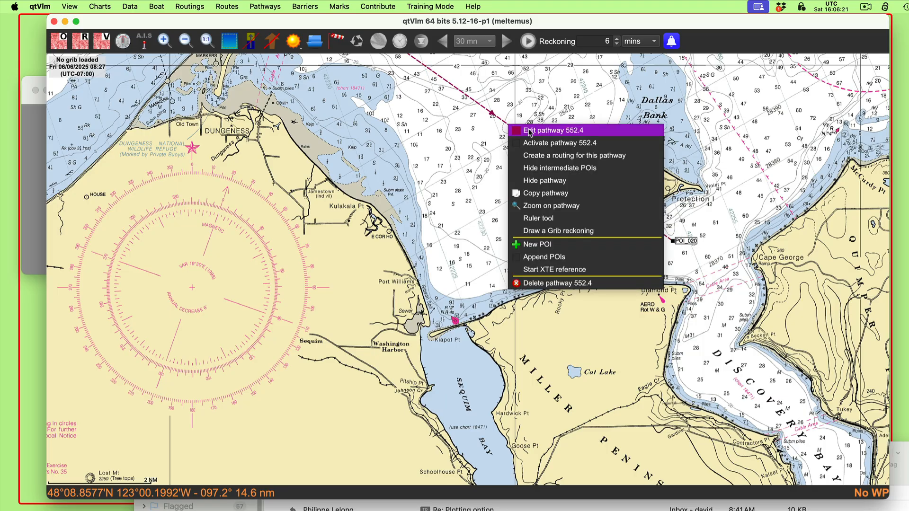
left_click(531, 132)
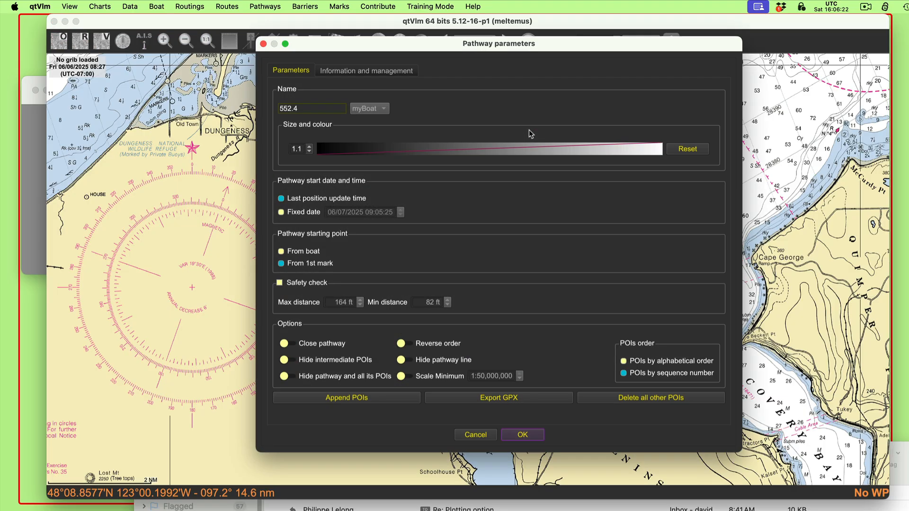
left_click(445, 344)
left_click(520, 436)
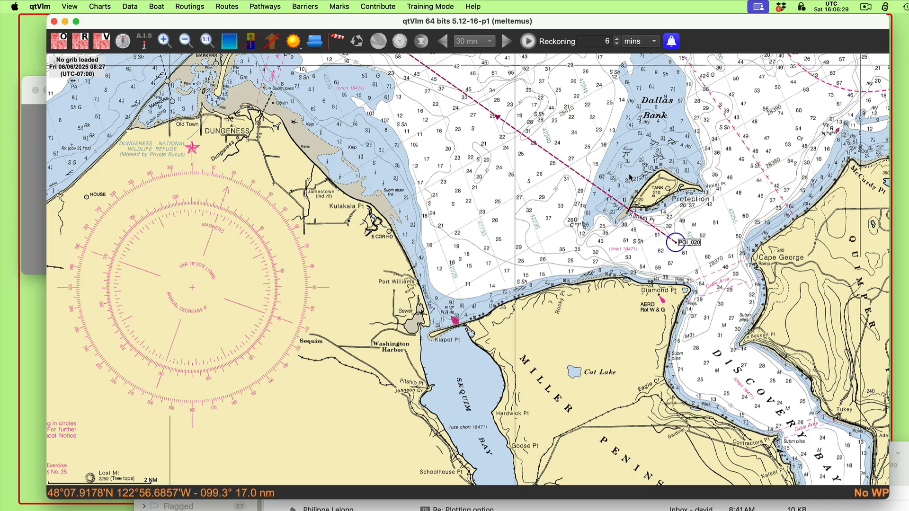
Step: Move the outer POI of pathway 552.4 onto the Miller Peninsula so the leg to buoy 2 bears 297° magnetic
mouse_move(688, 246)
left_mouse_down()
mouse_move(682, 282)
mouse_move(683, 255)
left_mouse_up()
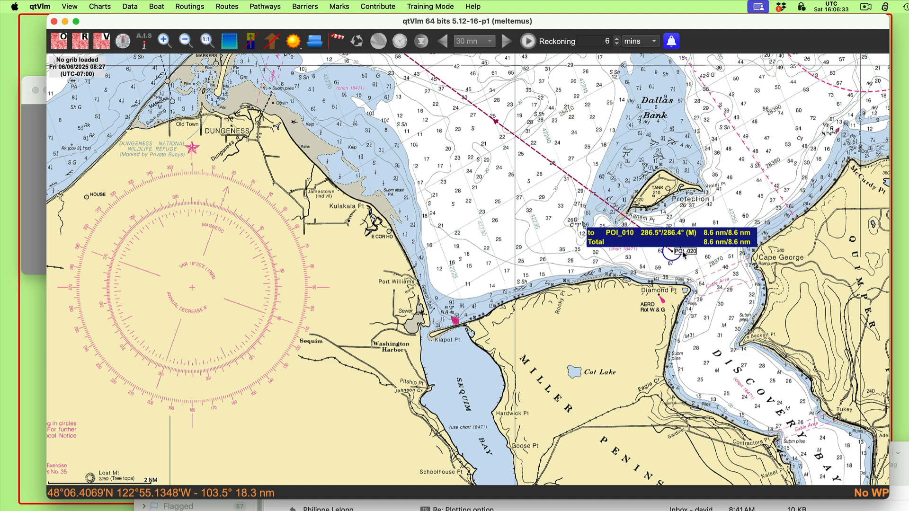
mouse_move(683, 254)
left_mouse_down()
mouse_move(699, 237)
mouse_move(658, 258)
mouse_move(633, 319)
left_mouse_up()
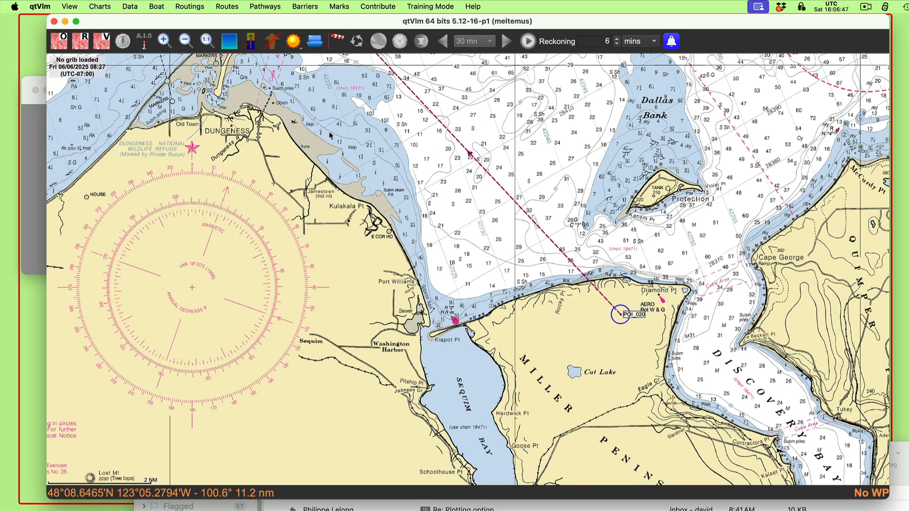
left_click_drag(313, 139, 348, 159)
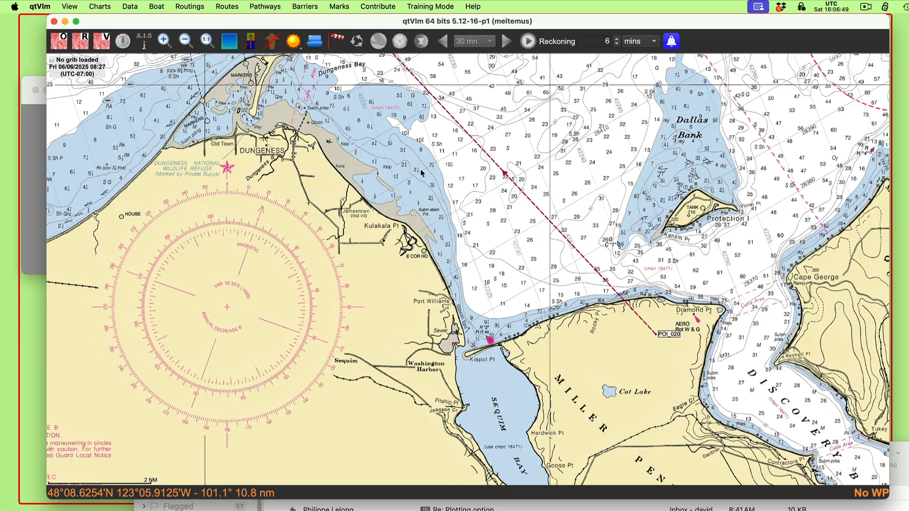
mouse_move(530, 203)
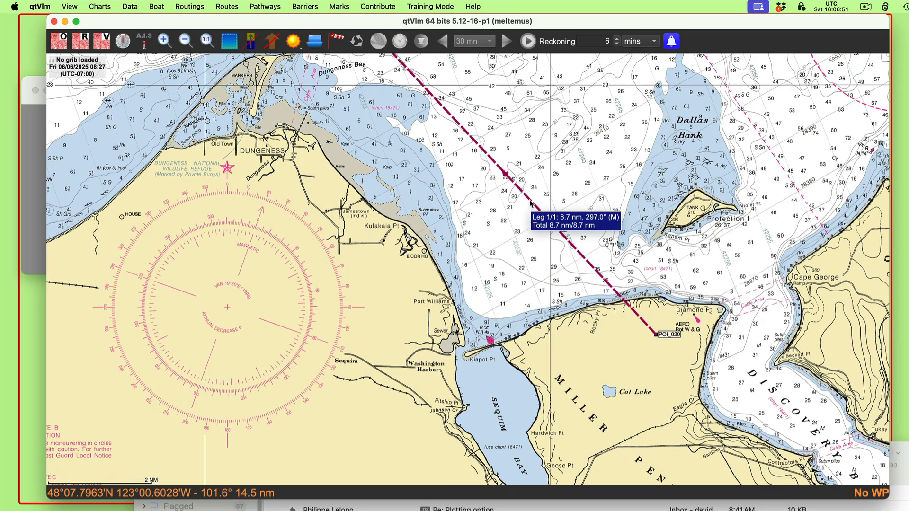
Step: Create a second pathway named 556.4 that starts from its first mark
left_click_drag(413, 168, 477, 233)
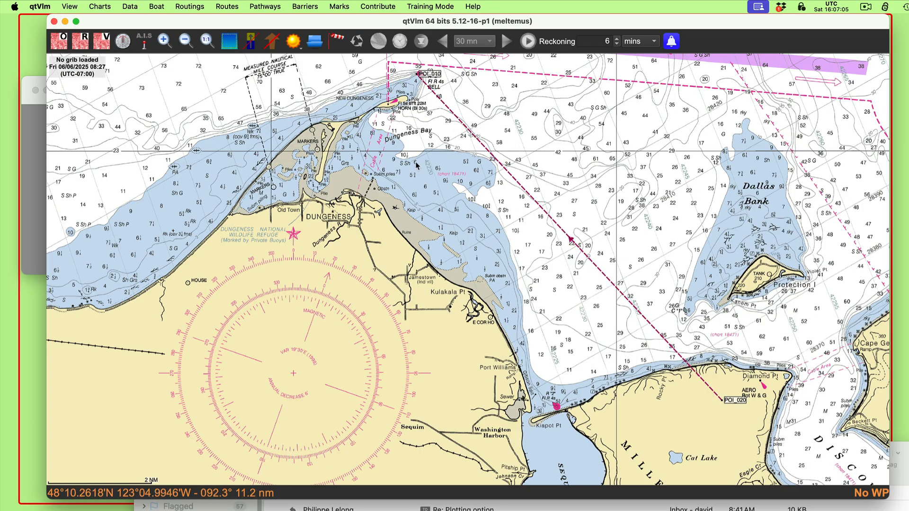
scroll(419, 239, "up", 2)
scroll(418, 238, "up", 3)
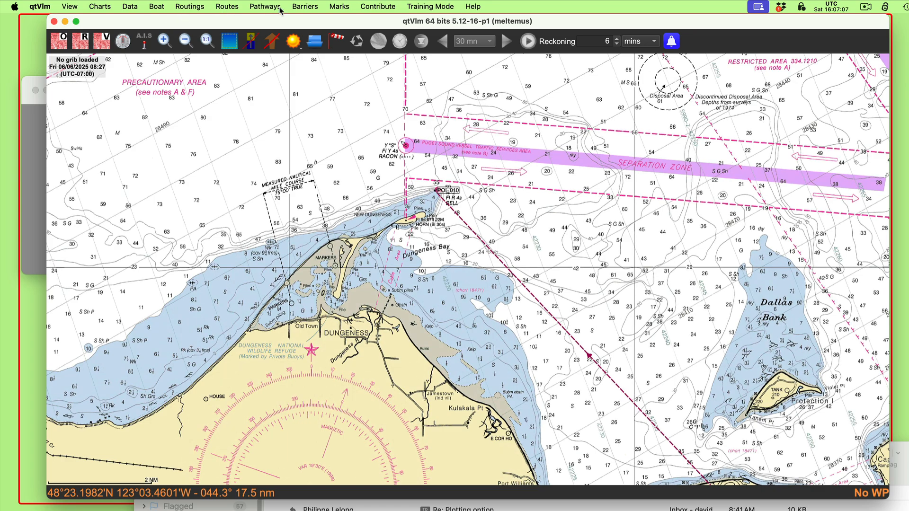
left_click(256, 6)
left_click(266, 22)
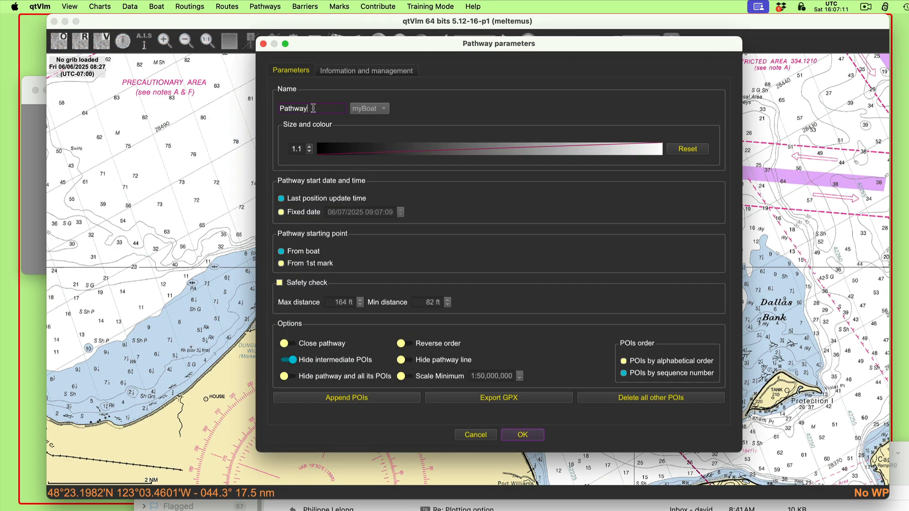
left_click_drag(312, 109, 245, 94)
type("556.4")
left_click(294, 267)
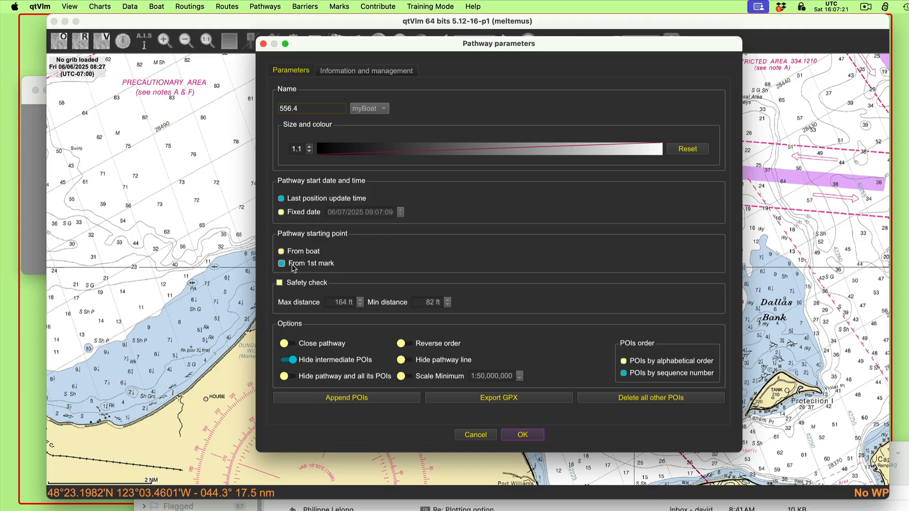
Step: Append POIs to pathway 556.4 on buoy 2 and in the open water north of Dallas Bank
left_click(344, 399)
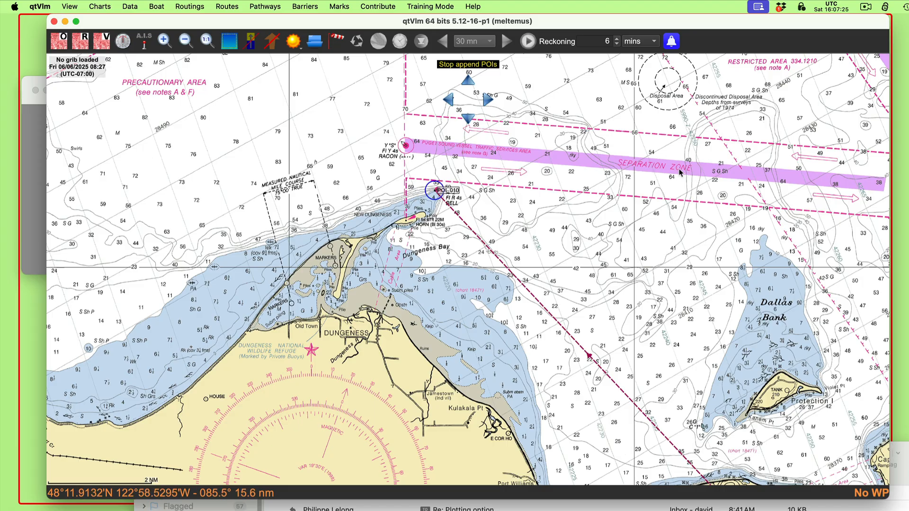
left_click(727, 202)
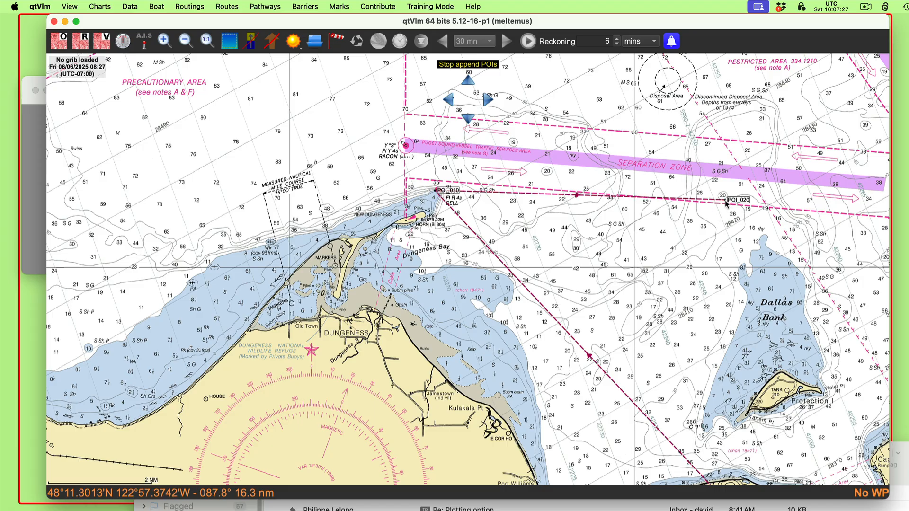
key("Escape")
Step: Reverse the order of pathway 556.4 so that it runs toward buoy 2
left_click_drag(669, 201, 538, 130)
right_click(538, 130)
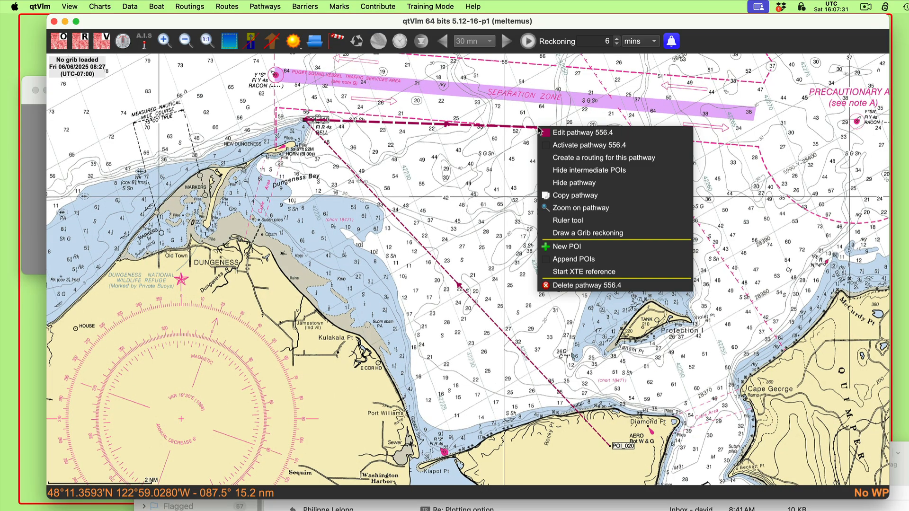
left_click(582, 134)
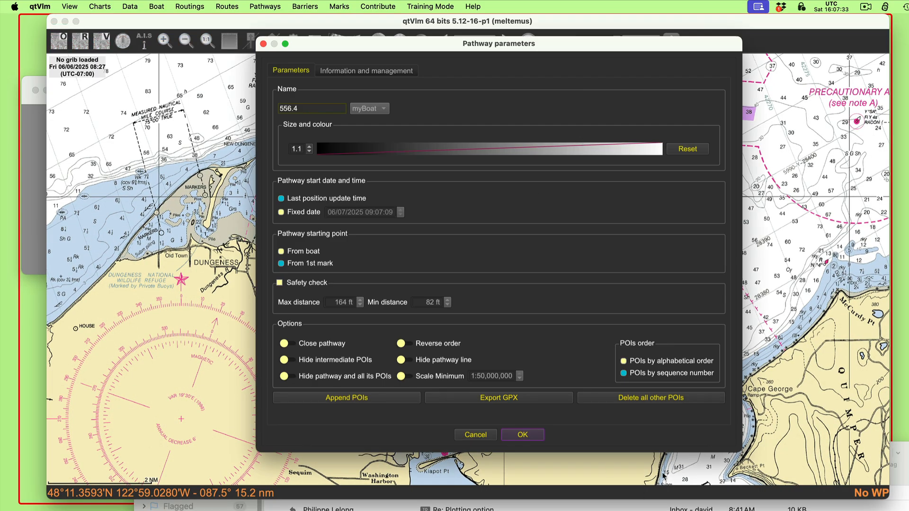
left_click(437, 345)
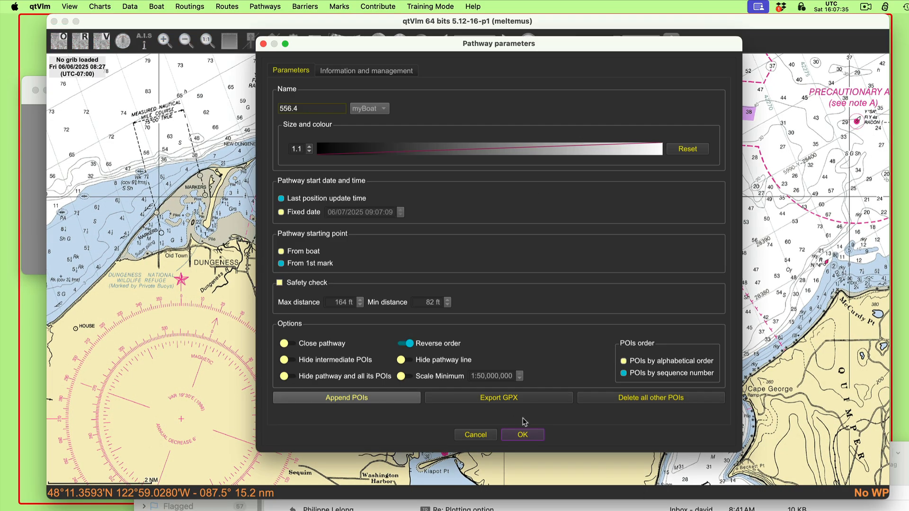
left_click(522, 436)
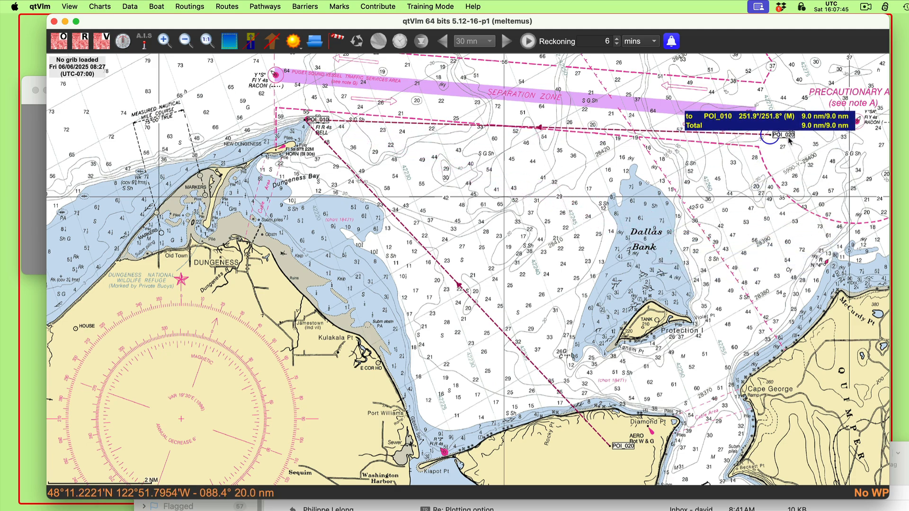
Step: Set the outer POI of pathway 556.4 north of Dallas Bank so the leg to buoy 2 bears 262° magnetic
left_click(774, 217)
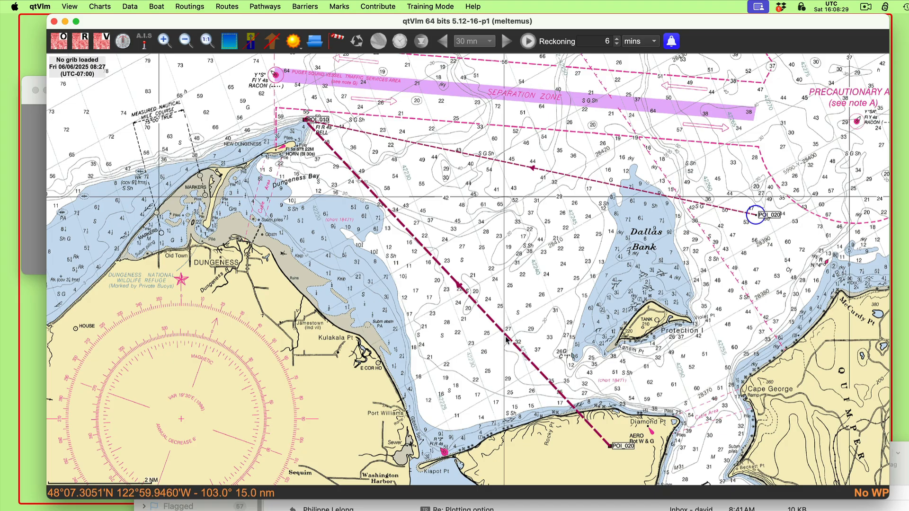
Step: Create a new pathway named qqqq that starts from its first mark
left_click(263, 6)
left_click(270, 26)
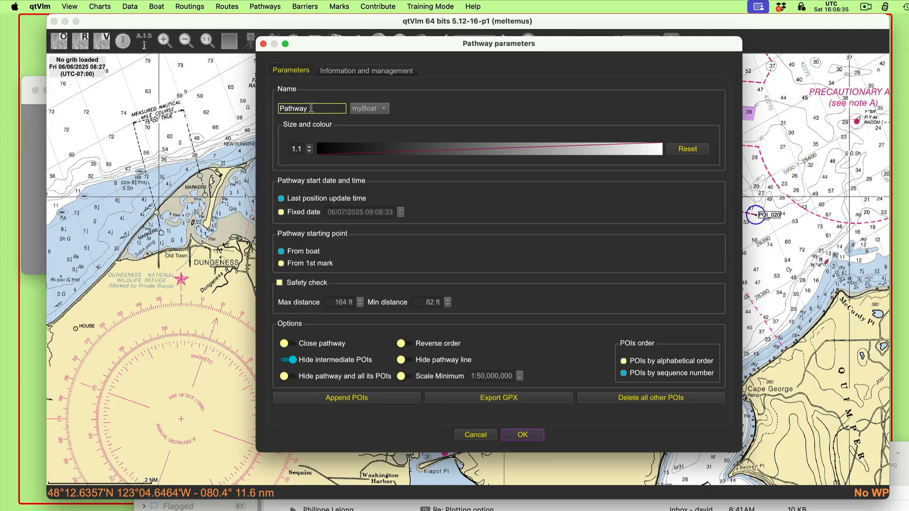
left_click_drag(317, 109, 266, 104)
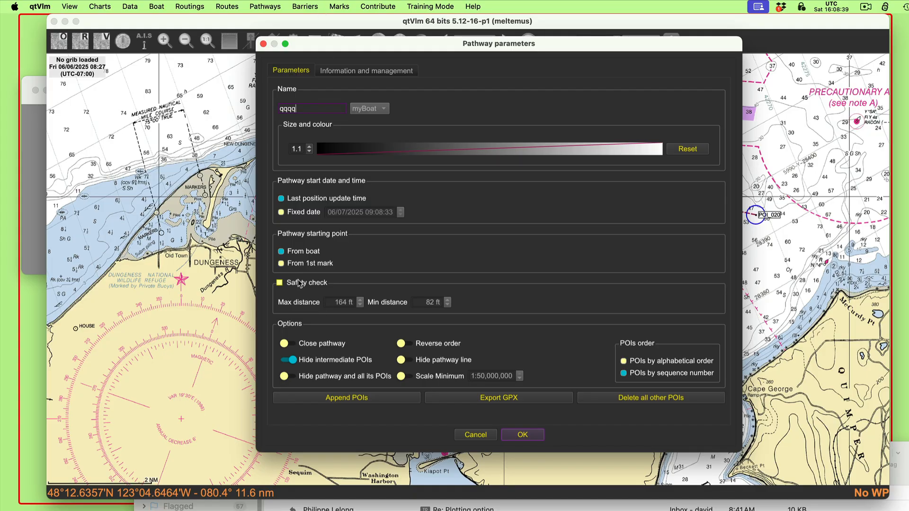
left_click(303, 263)
Step: Append two POIs to pathway qqqq, one on the 297° line off the Miller Peninsula and one due north in open water
left_click(365, 398)
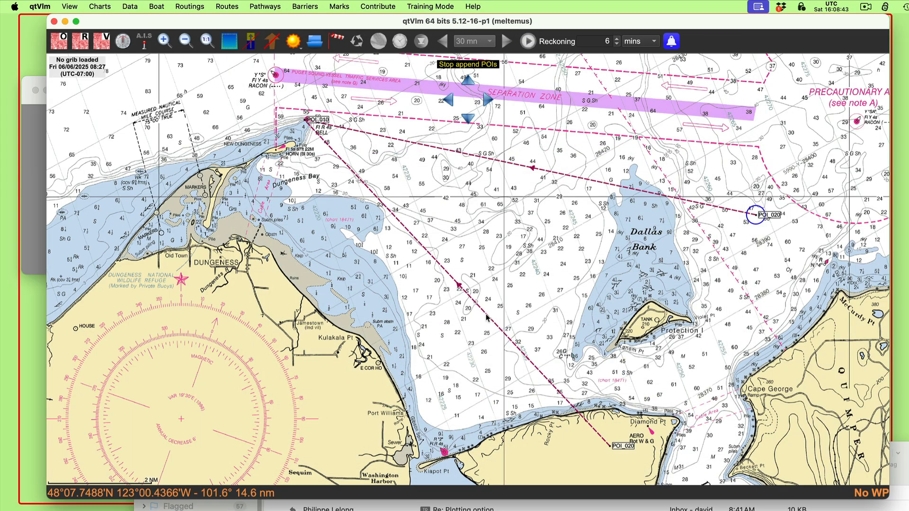
left_click(560, 392)
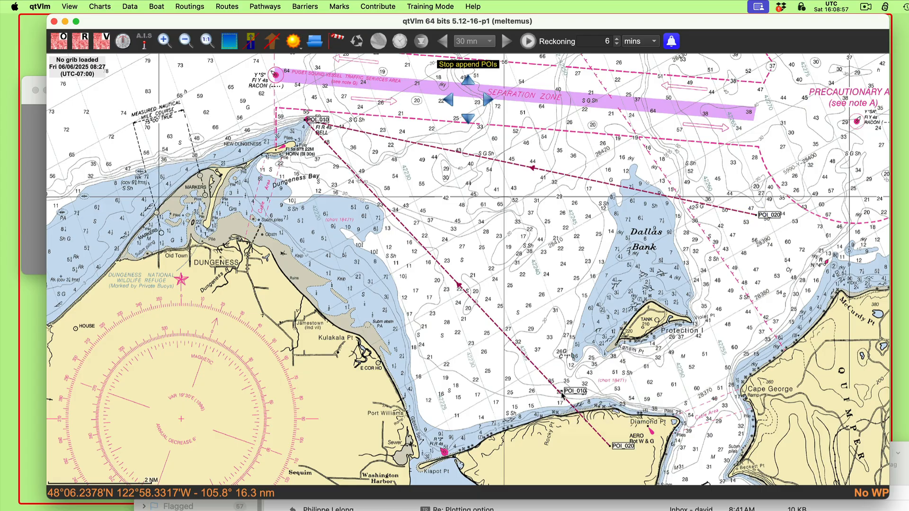
left_click(559, 213)
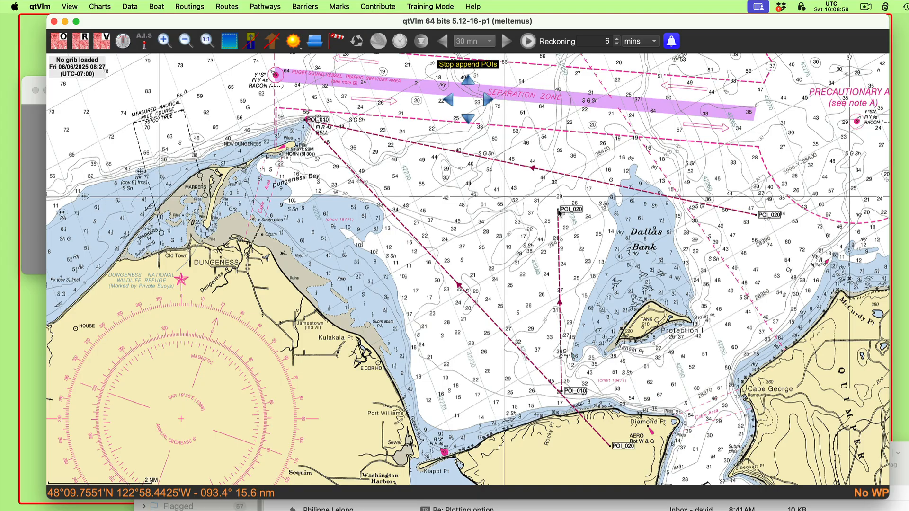
Step: Fine-tune the first POI of pathway qqqq so it sits exactly on the 297° bearing line
scroll(544, 399, "up", 3)
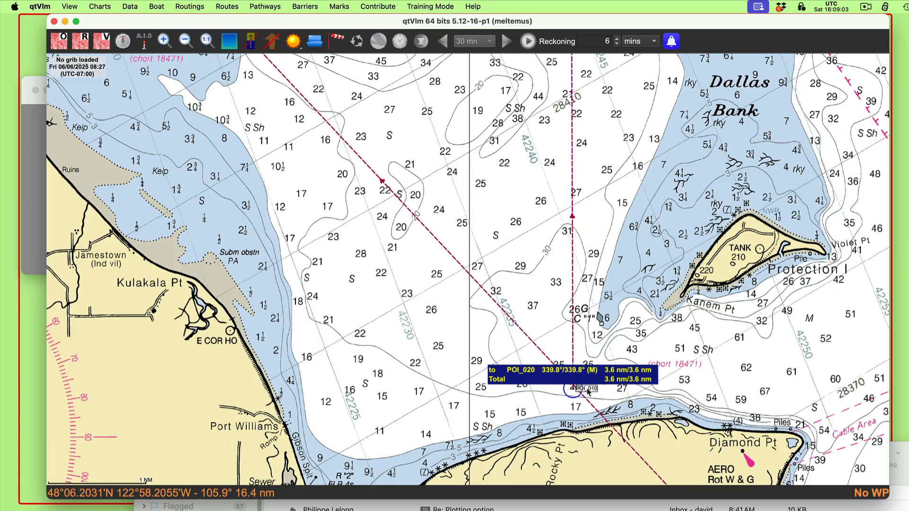
scroll(591, 397, "up", 1)
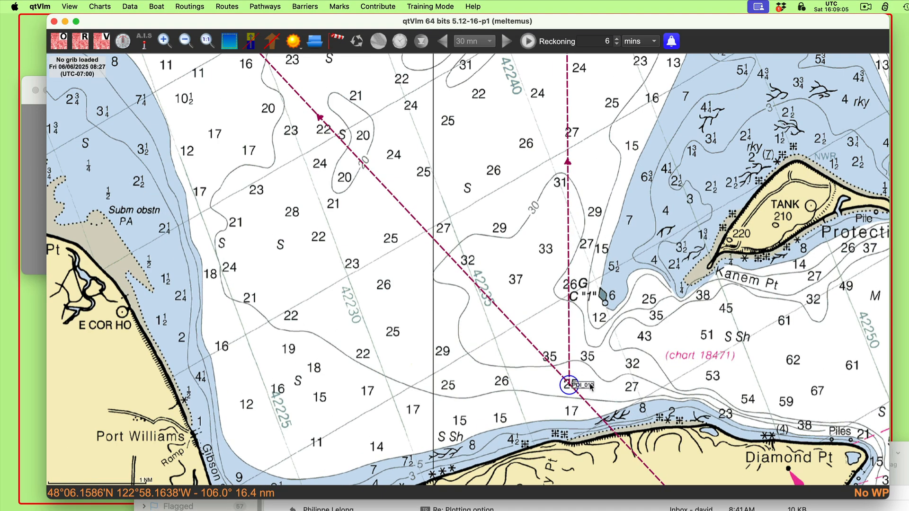
left_click_drag(589, 387, 555, 354)
Step: Move the outer POI of pathway qqqq so the leg runs 4.0 nm at 332.0° magnetic
scroll(623, 176, "up", 10)
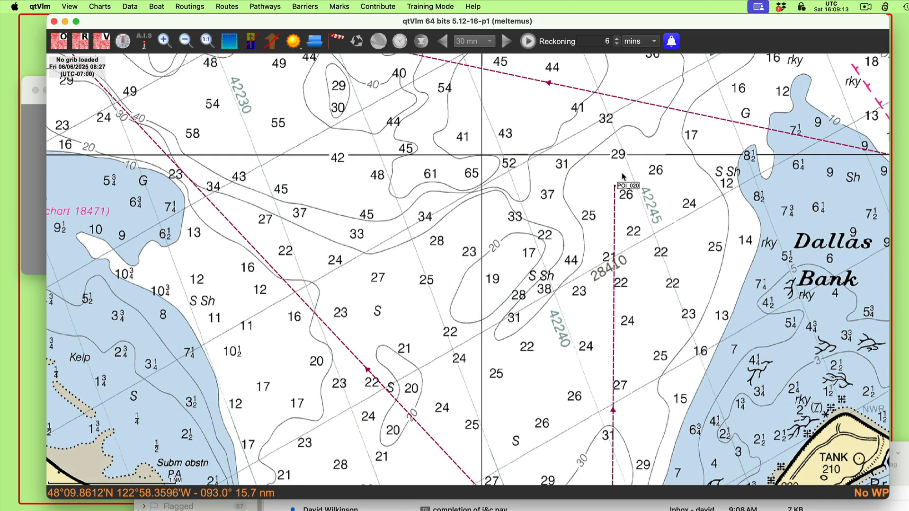
left_click_drag(616, 188, 627, 114)
left_click_drag(626, 121, 582, 122)
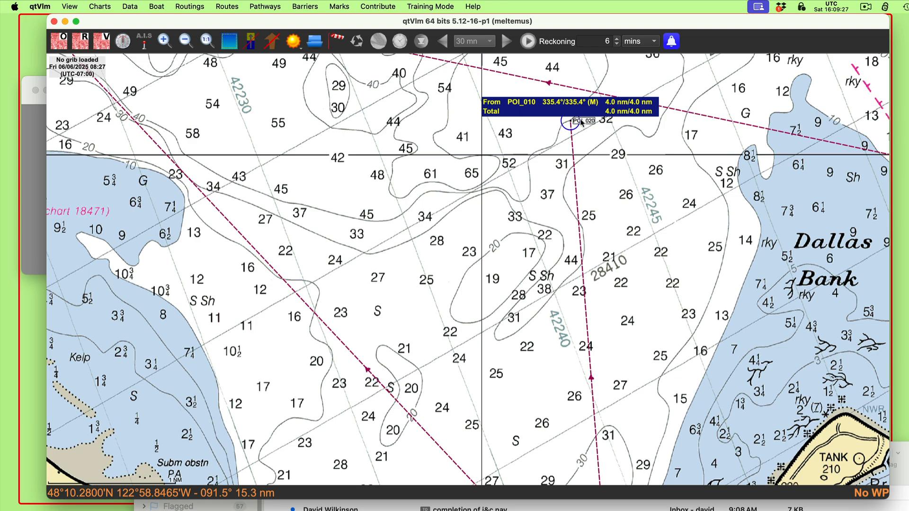
left_click_drag(582, 123, 550, 121)
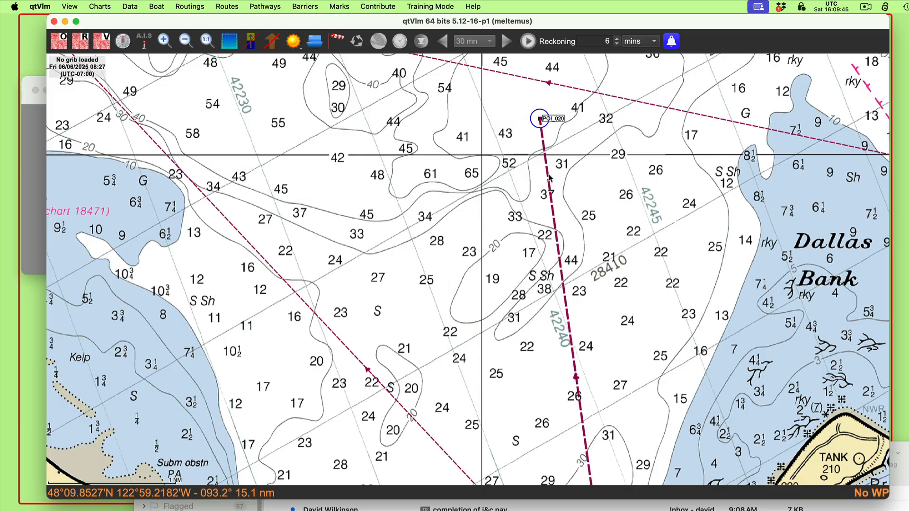
mouse_move(549, 177)
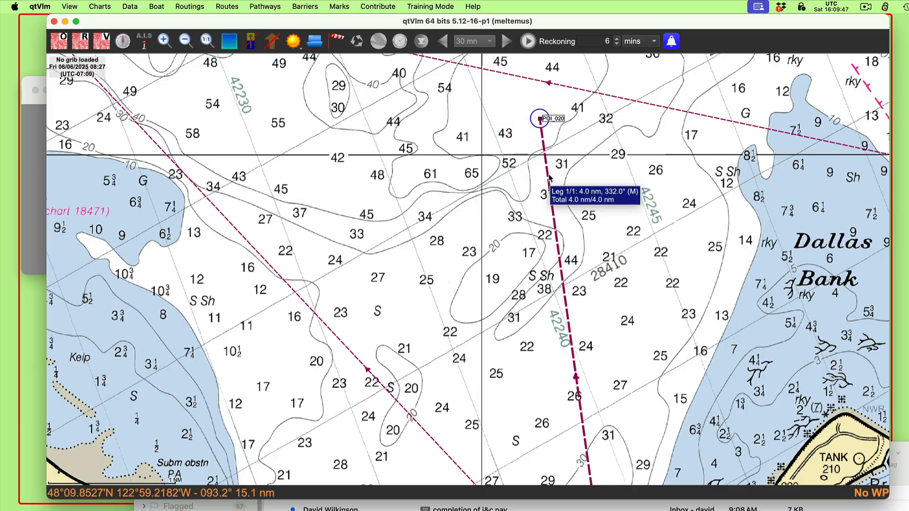
scroll(447, 297, "down", 2)
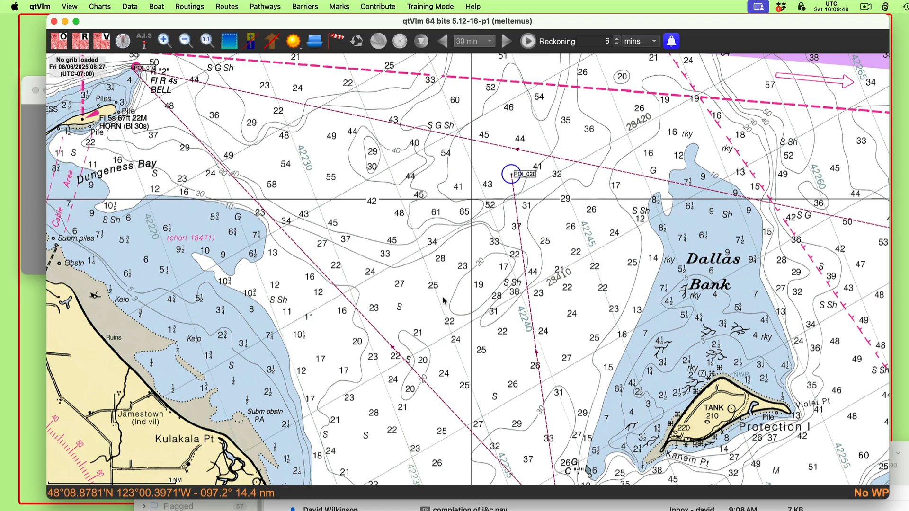
mouse_move(526, 467)
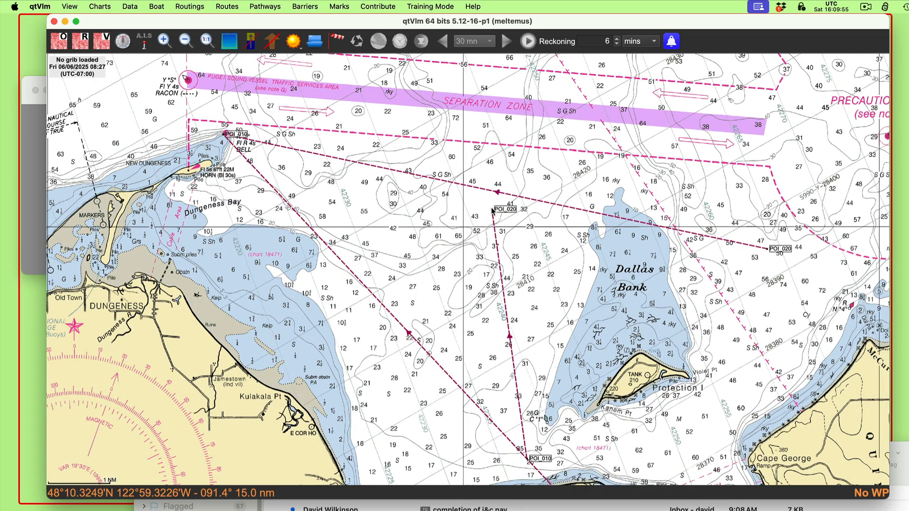
mouse_move(492, 211)
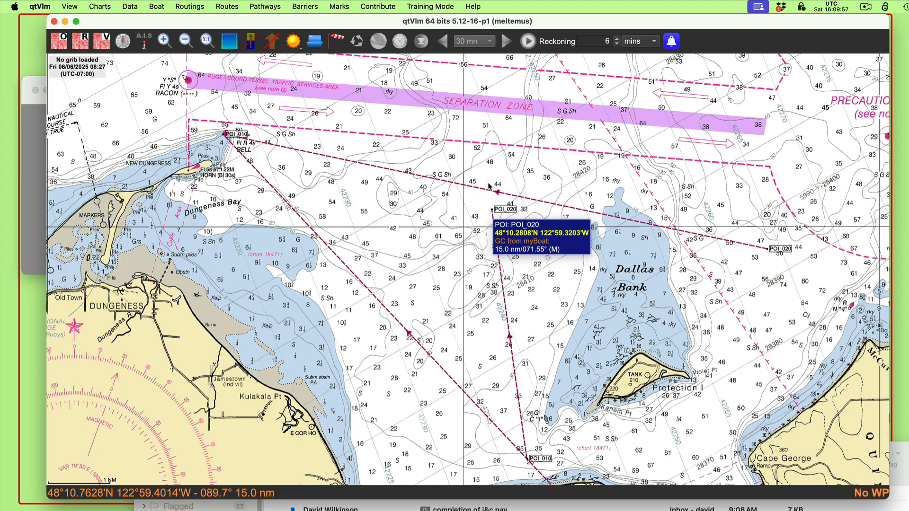
mouse_move(490, 194)
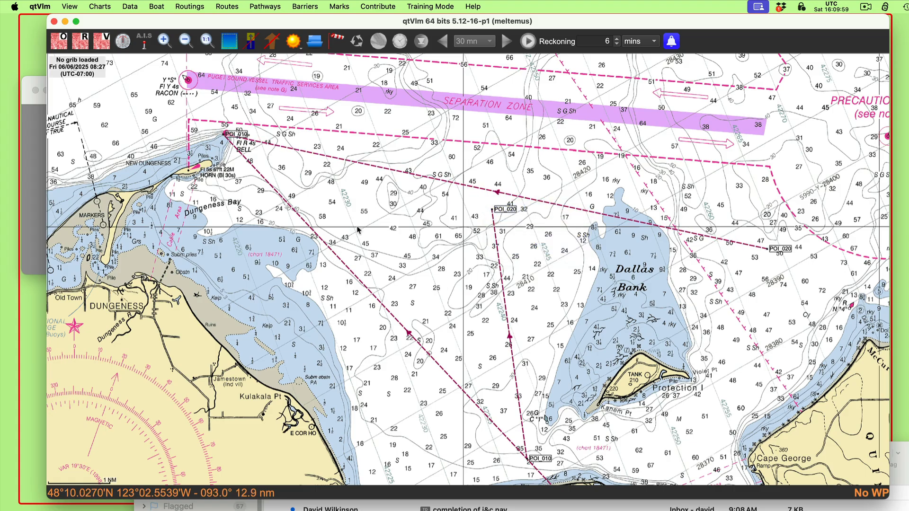
Step: Create another pathway named rrr that starts from its first mark
left_click(270, 10)
left_click(280, 22)
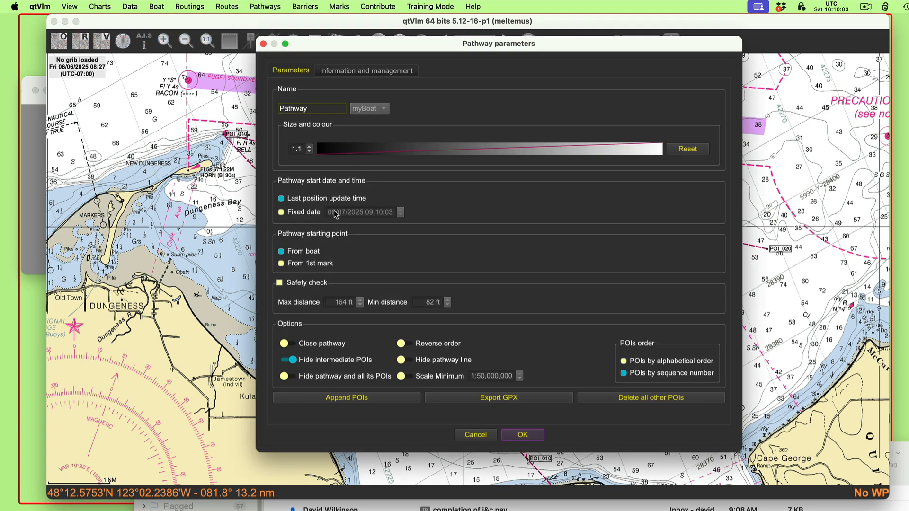
left_click_drag(310, 108, 266, 111)
type("rrr")
left_click(299, 264)
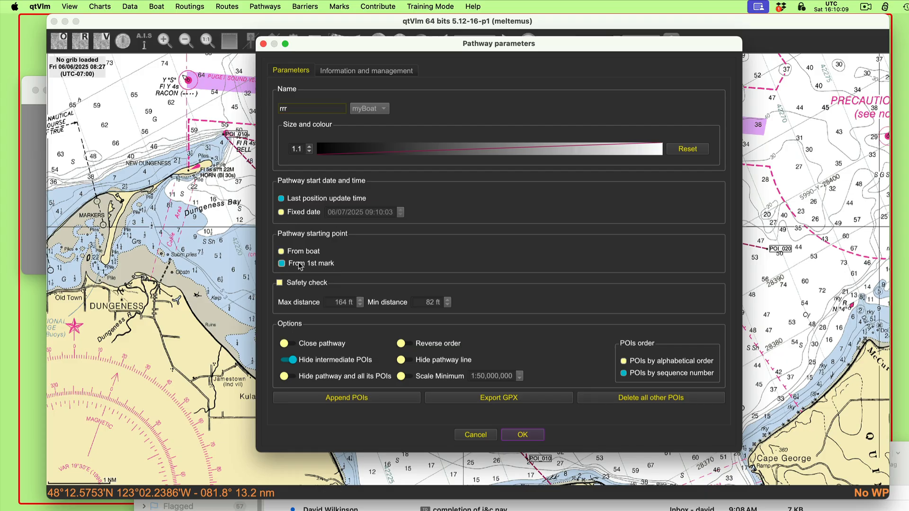
left_click(362, 402)
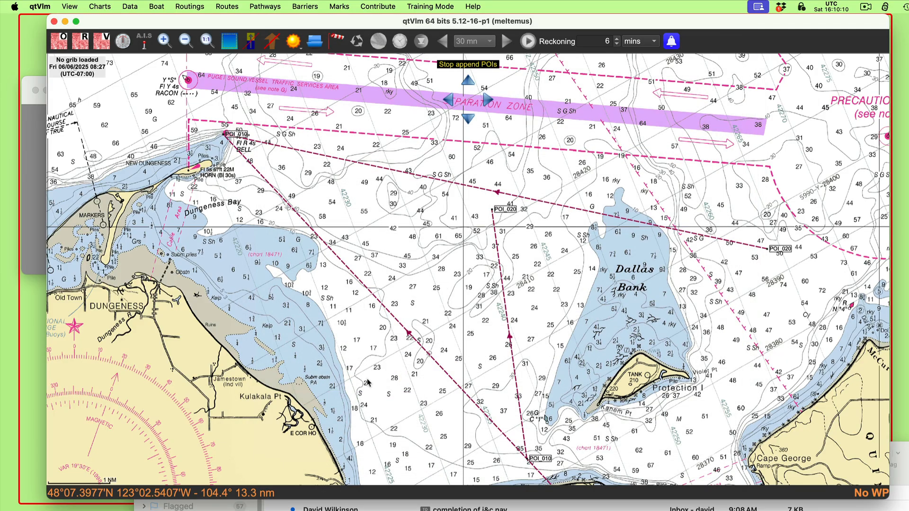
right_click(358, 280)
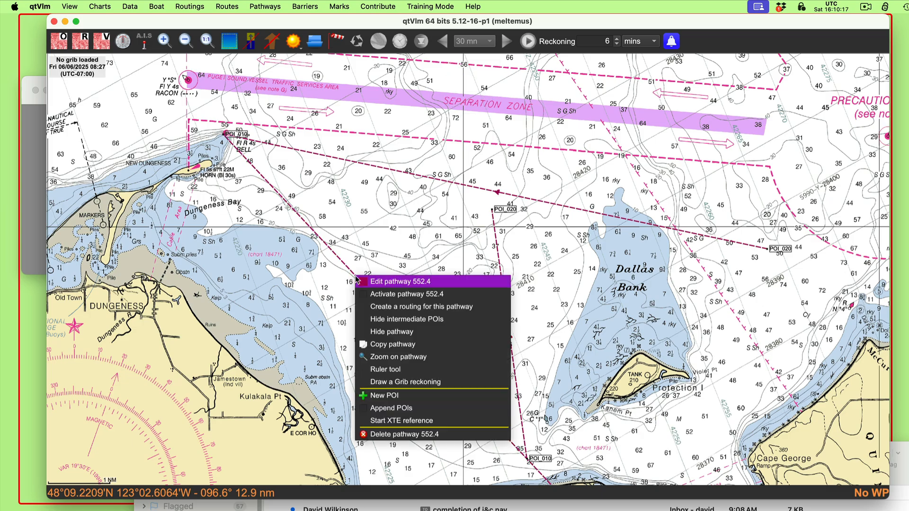
left_click(384, 256)
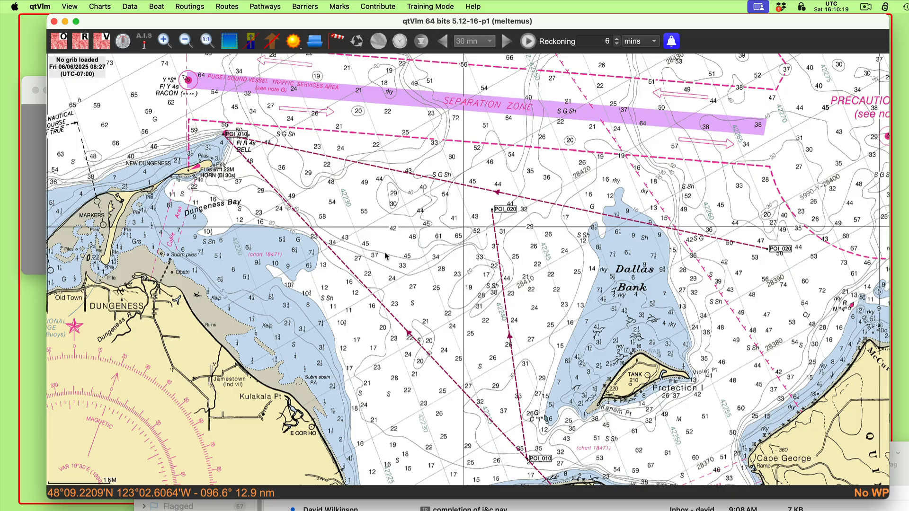
scroll(385, 256, "down", 5)
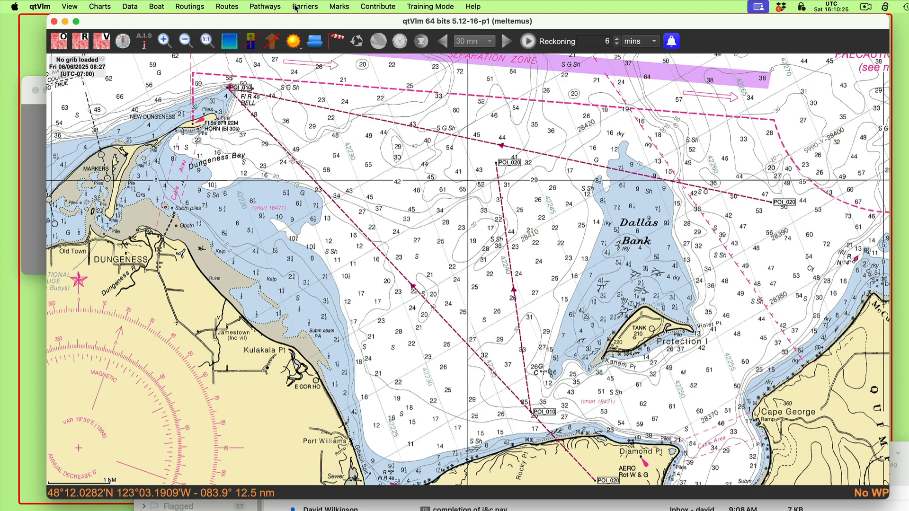
Step: Append two POIs to pathway rrr, one on the 297° line southeast of buoy 2 and one north of it
left_click(266, 7)
mouse_move(277, 36)
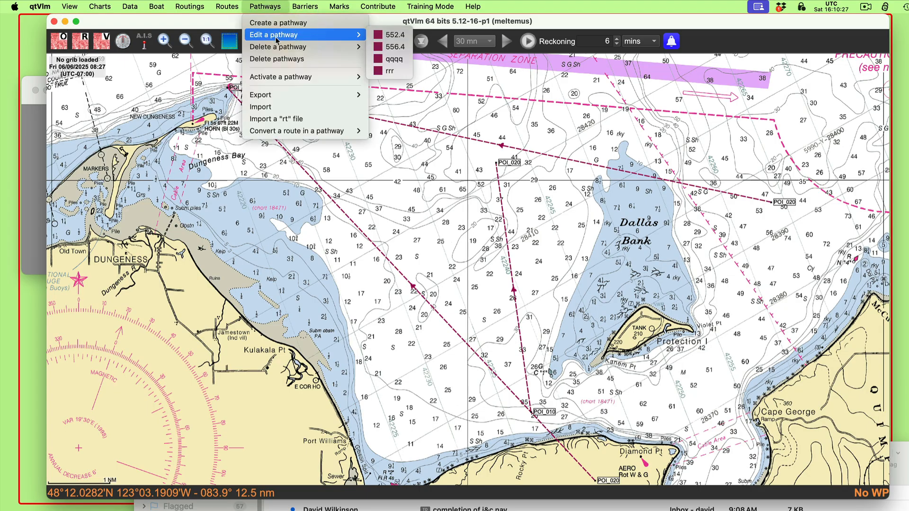
left_click(390, 71)
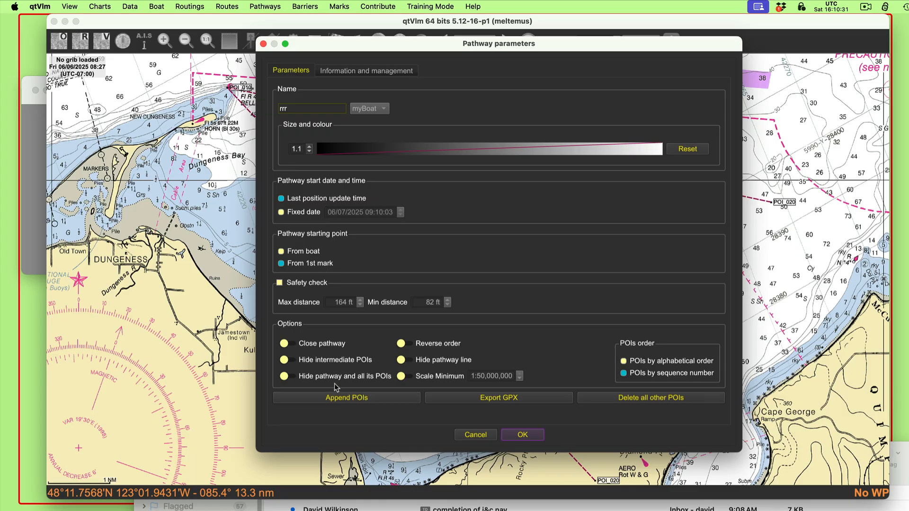
left_click(364, 401)
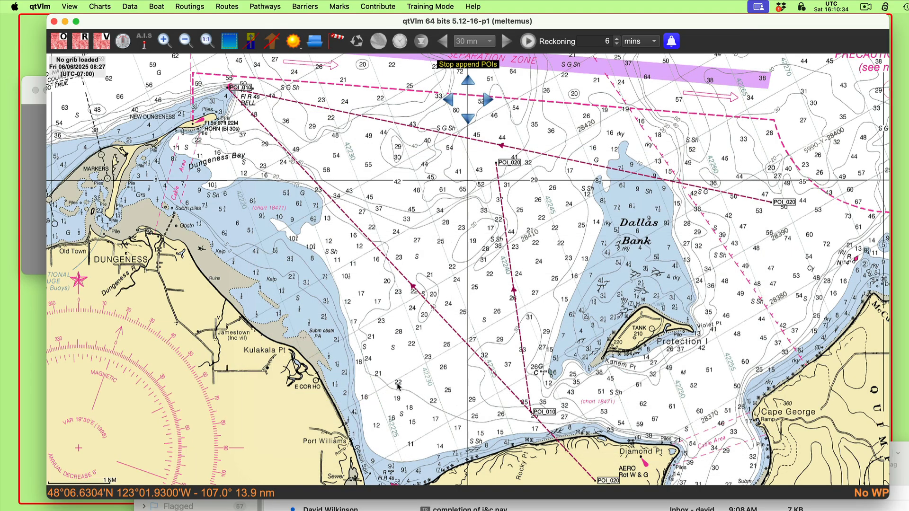
left_click(365, 232)
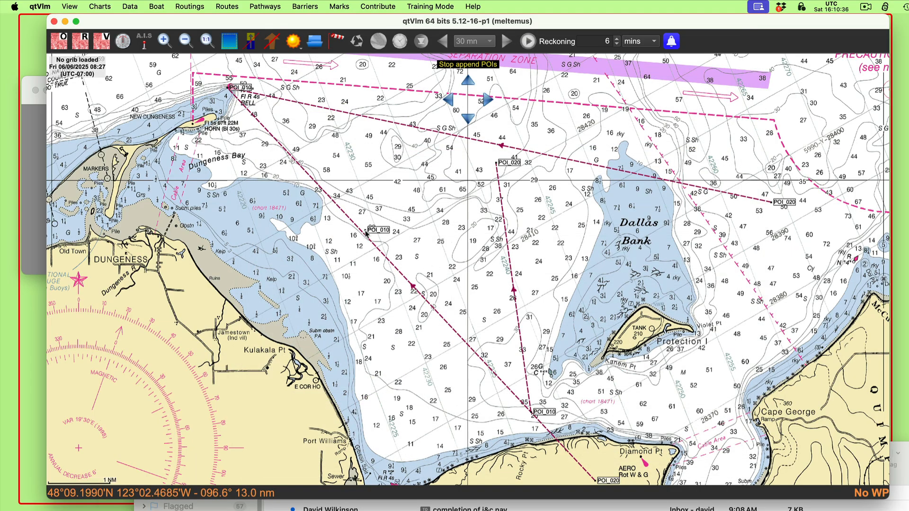
left_click(361, 75)
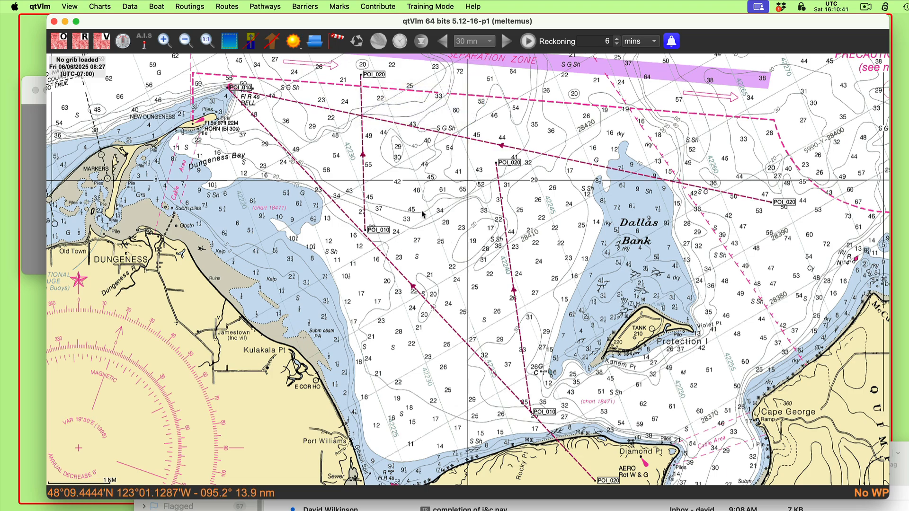
Step: Fine-tune the first POI of pathway rrr so it sits on the 297° bearing line
left_click_drag(423, 214, 431, 274)
scroll(430, 274, "up", 2)
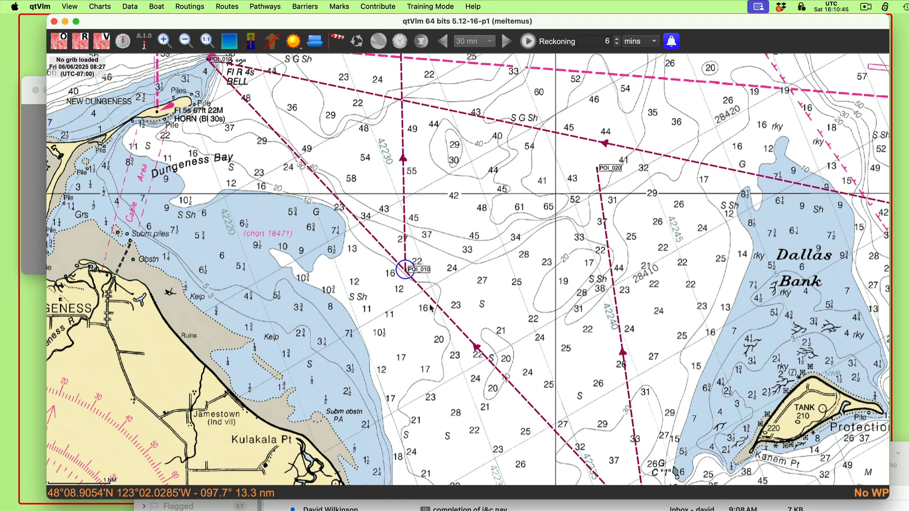
scroll(473, 287, "down", 3)
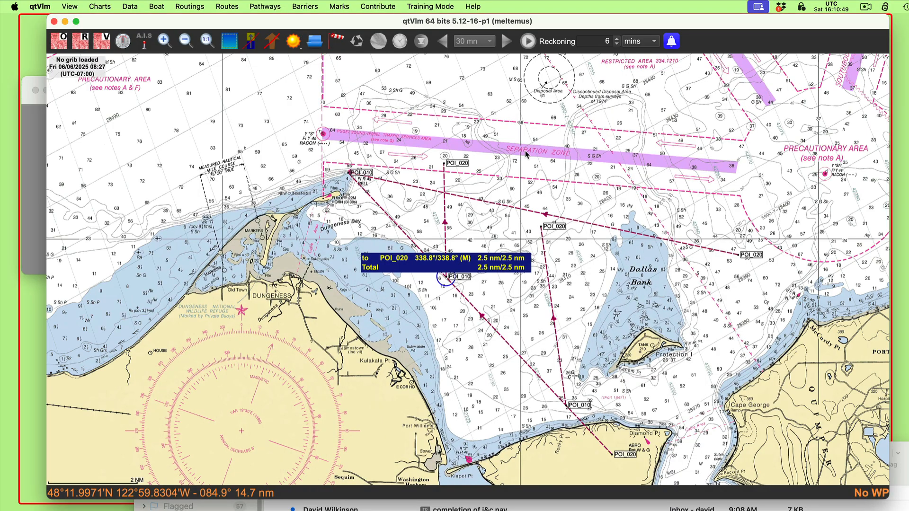
Step: Move the outer POI of pathway rrr north of the separation zone so the leg runs 4.0 nm at 332.1° magnetic
left_click_drag(525, 151, 543, 222)
left_click_drag(478, 234, 455, 169)
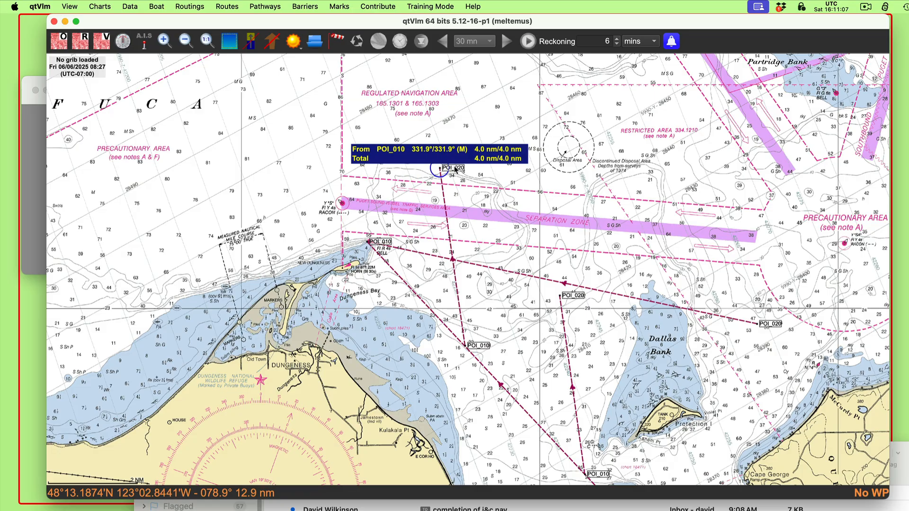
left_click_drag(456, 169, 456, 169)
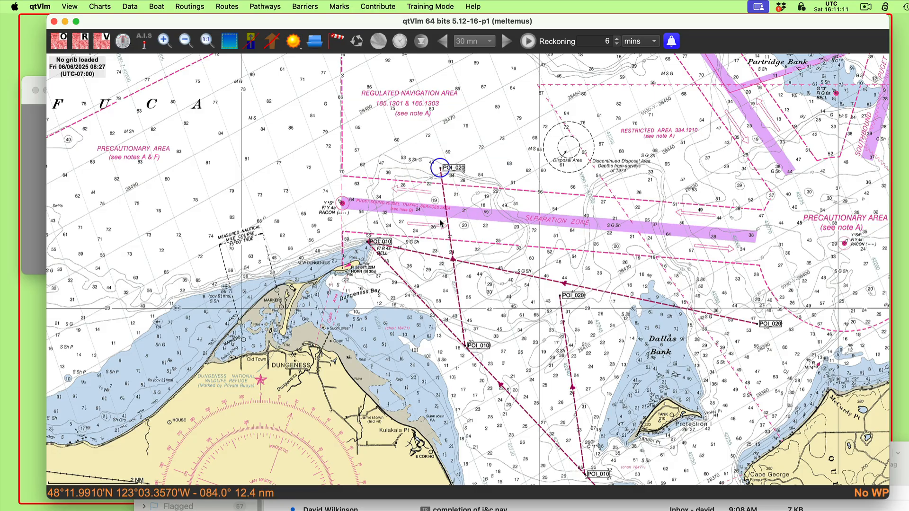
mouse_move(448, 221)
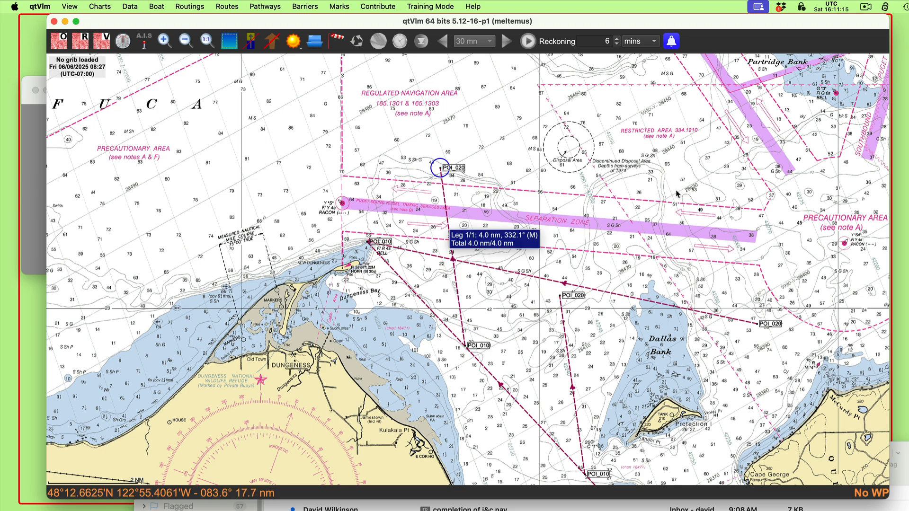
scroll(661, 148, "down", 3)
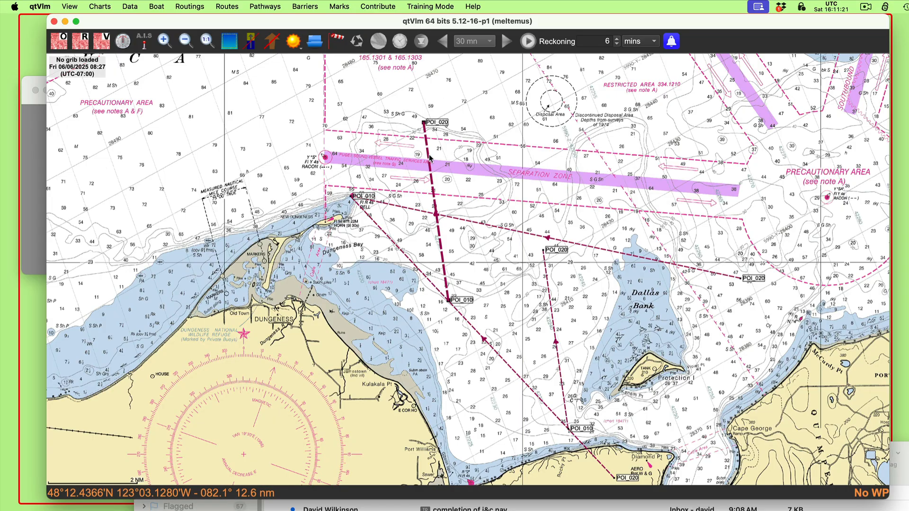
mouse_move(438, 122)
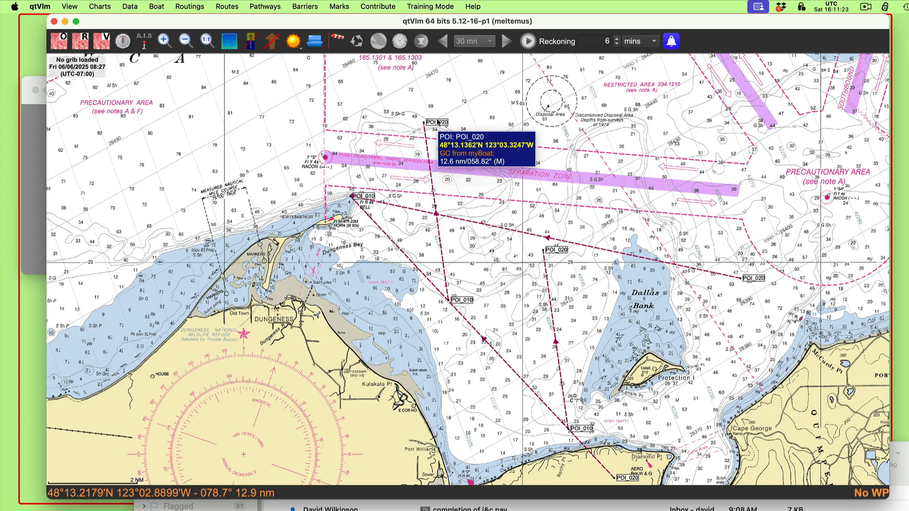
mouse_move(570, 267)
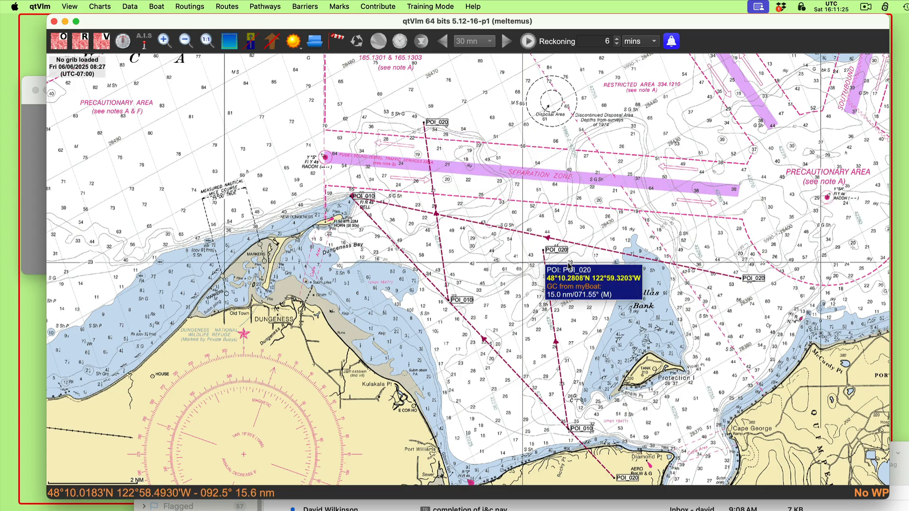
mouse_move(503, 226)
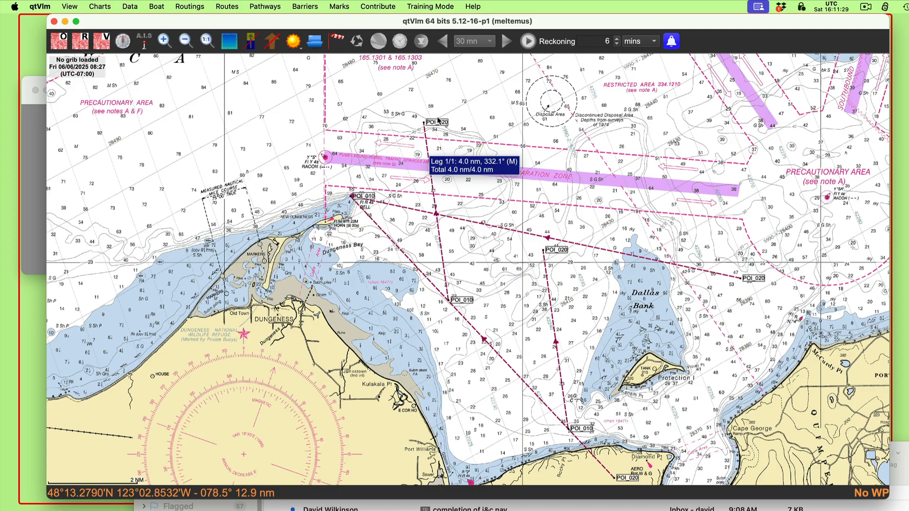
Step: Append a third POI to pathway rrr west of Dallas Bank and adjust it so the advanced LOP parallels the 297° bearing line
right_click(426, 139)
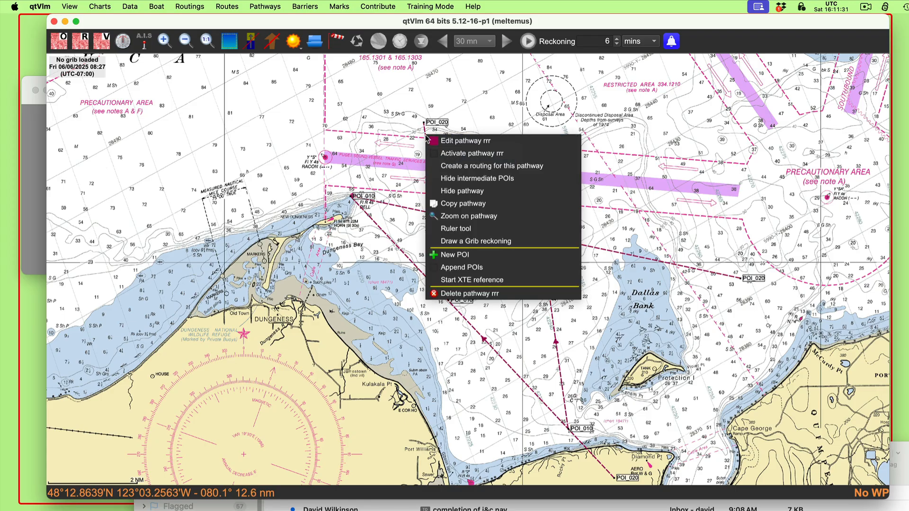
left_click(454, 267)
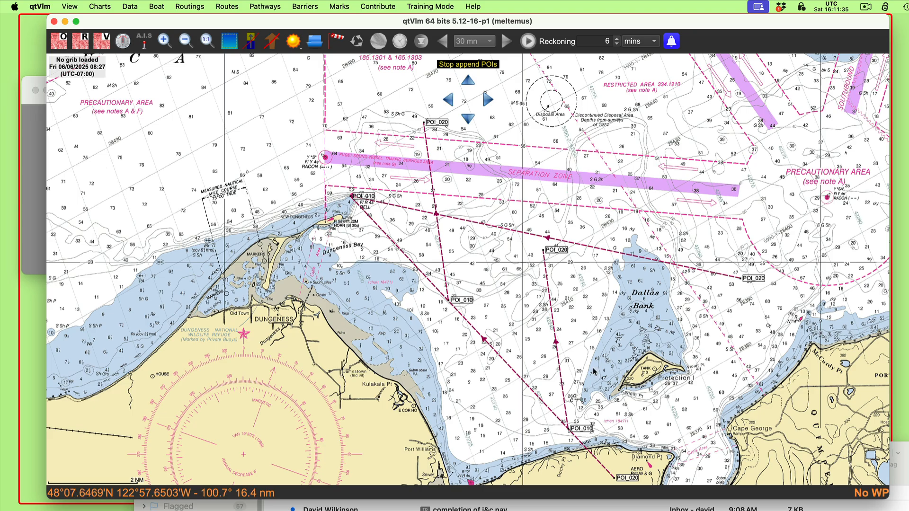
left_click(601, 309)
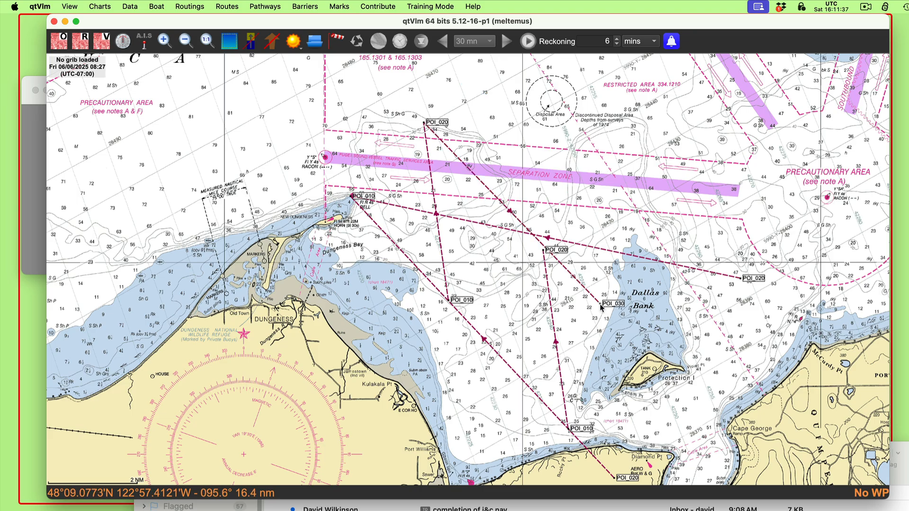
left_click_drag(616, 308, 615, 313)
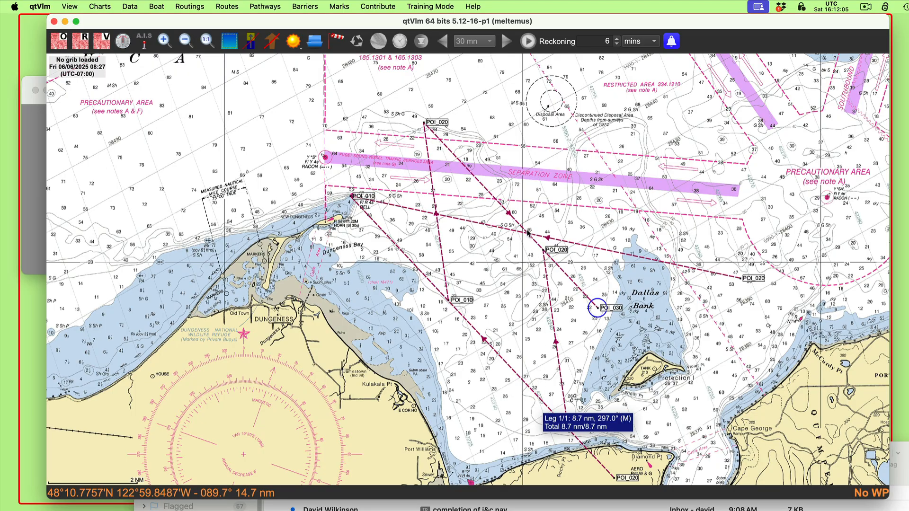
Step: Add a POI mark named POI and place it where the advanced 297° line crosses the 262° bearing line
scroll(511, 244, "up", 3)
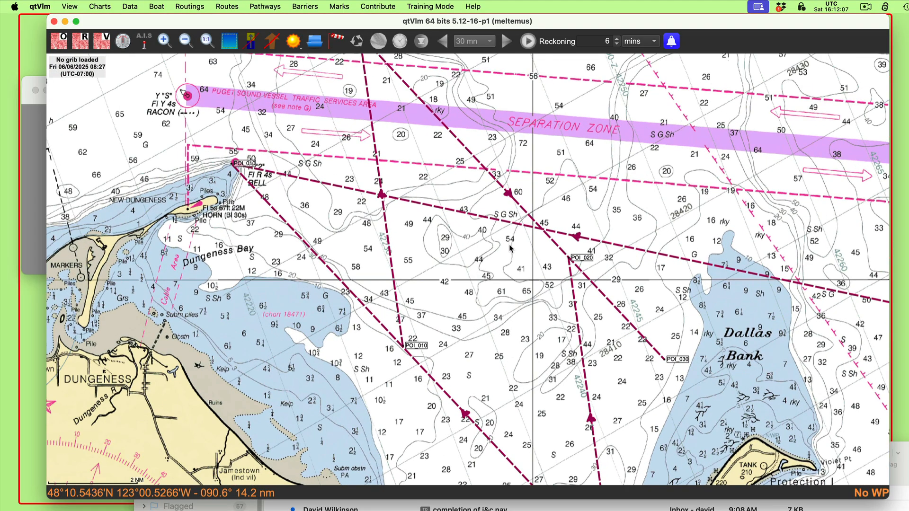
right_click(578, 216)
left_click(606, 218)
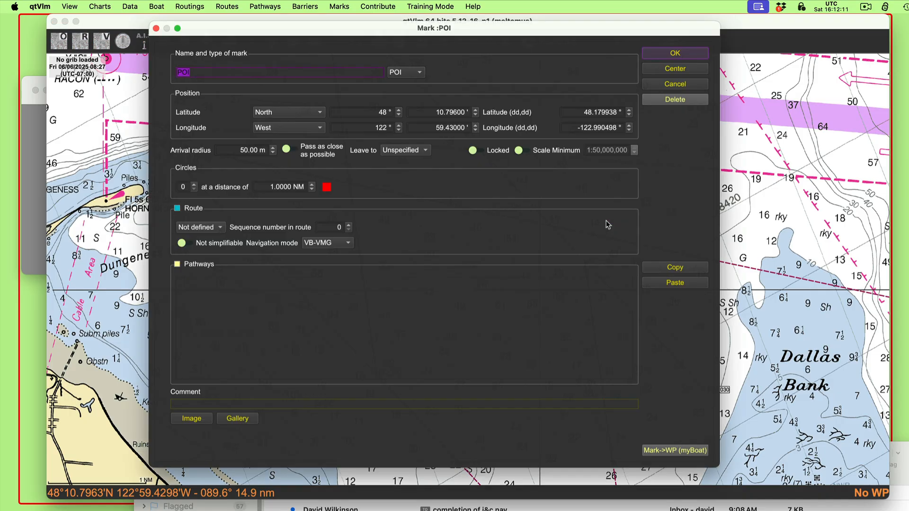
left_click(693, 49)
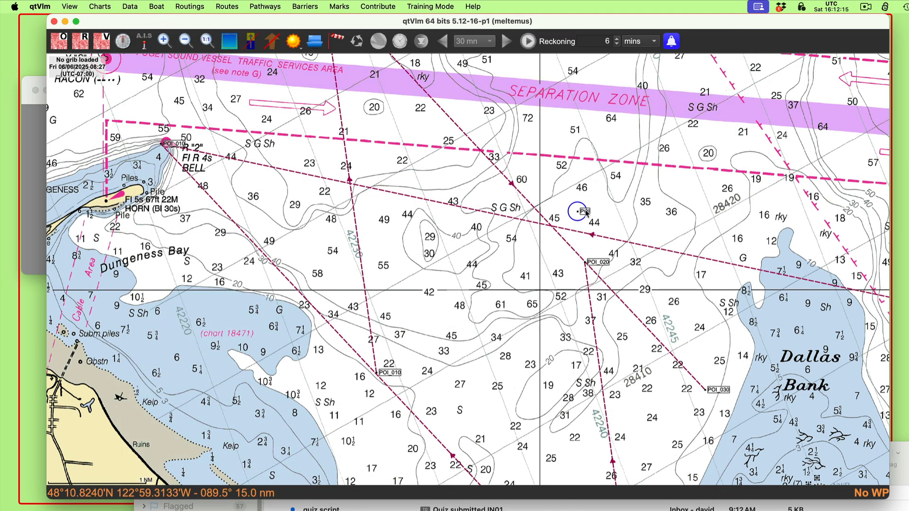
left_click_drag(586, 213, 559, 227)
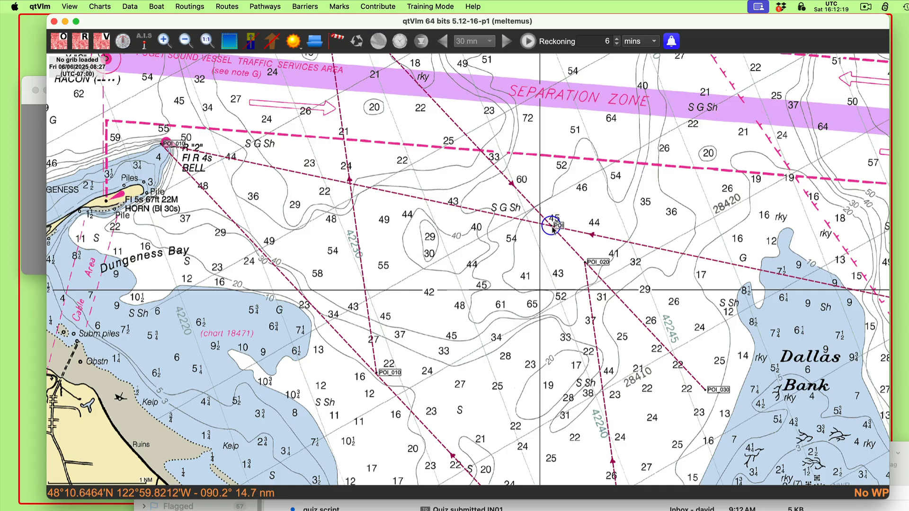
mouse_move(560, 227)
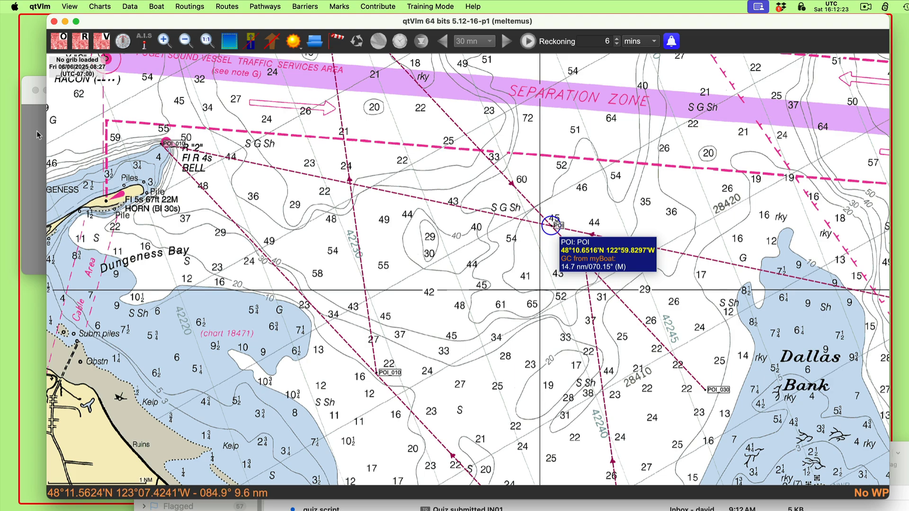
Step: Check the questions of problem 6-3 in Preview, and use the ruler tool in qtVlm from the running-fix POI to measure distance
left_click(30, 148)
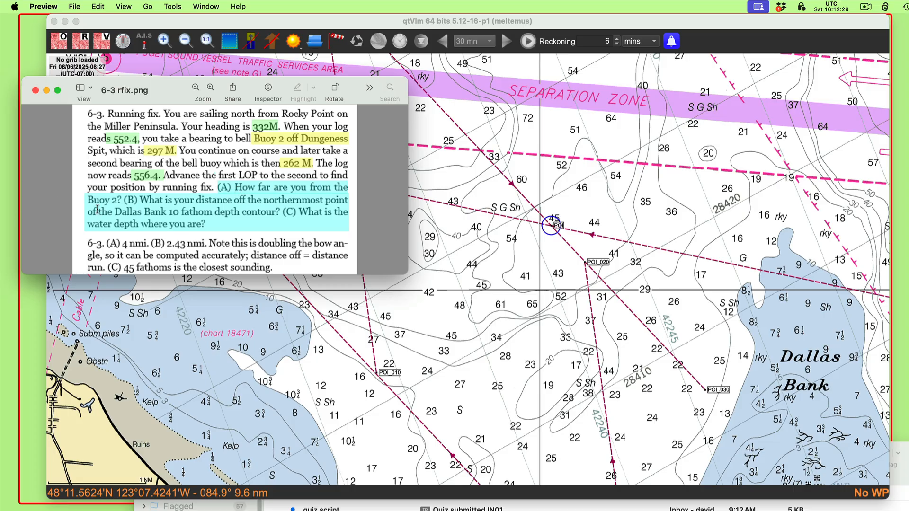
left_click(614, 175)
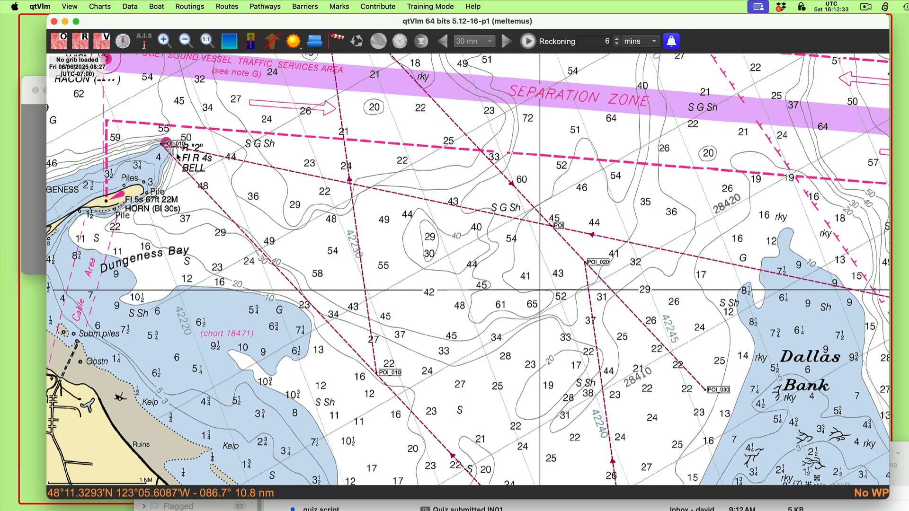
right_click(559, 226)
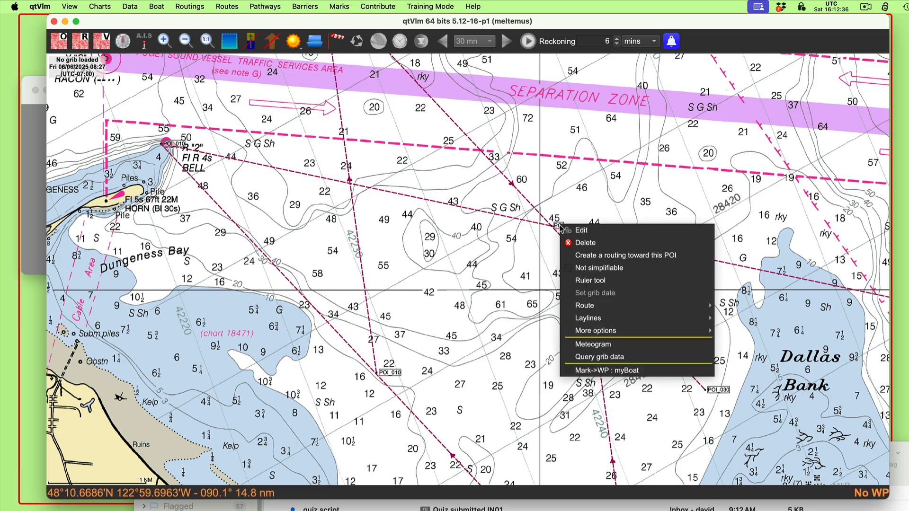
left_click(578, 280)
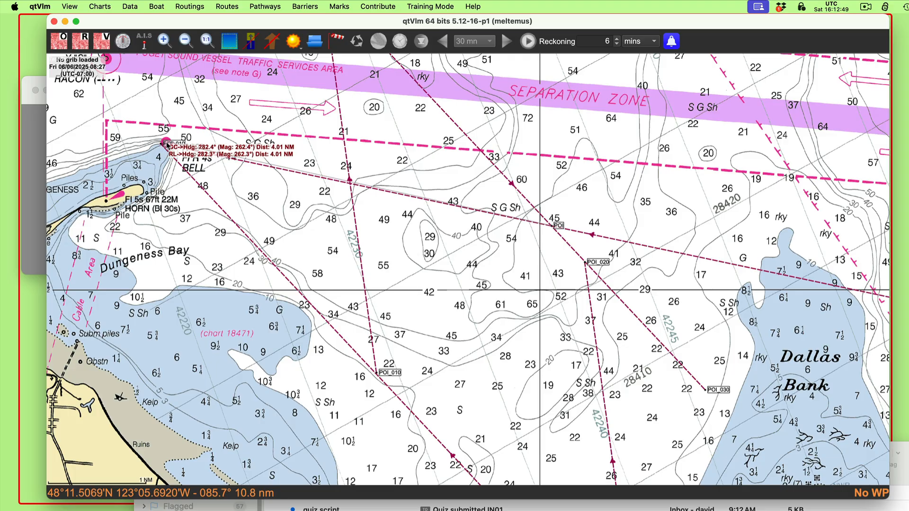
Step: Review the answers to problem 6-3 in Preview and return to qtVlm for an overview of the whole running-fix plot
left_click(38, 157)
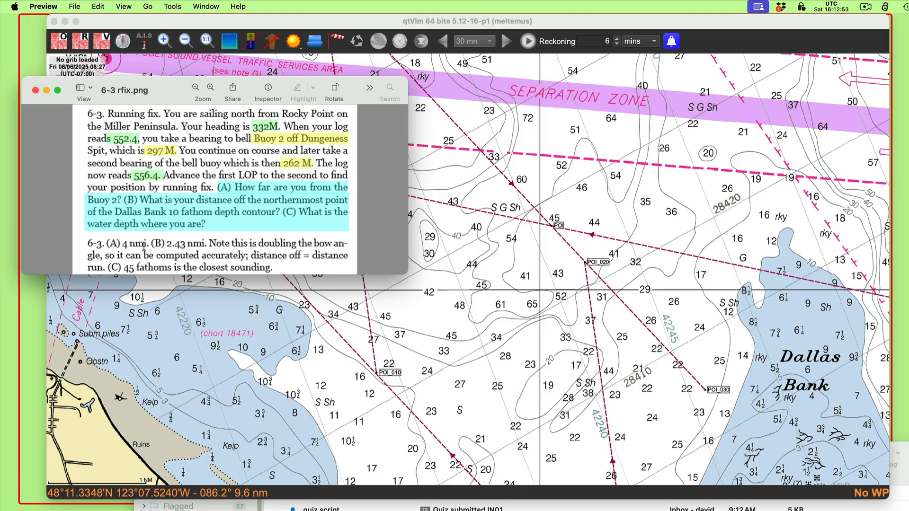
left_click(662, 198)
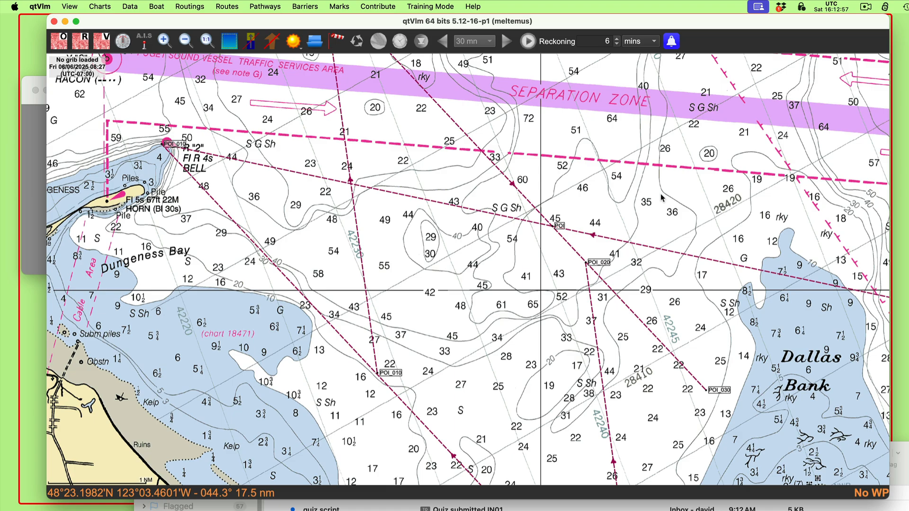
scroll(519, 292, "down", 5)
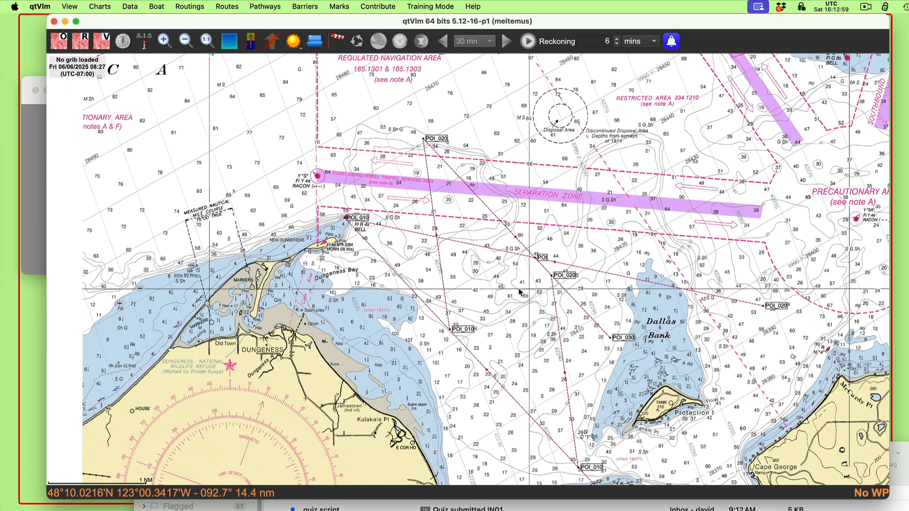